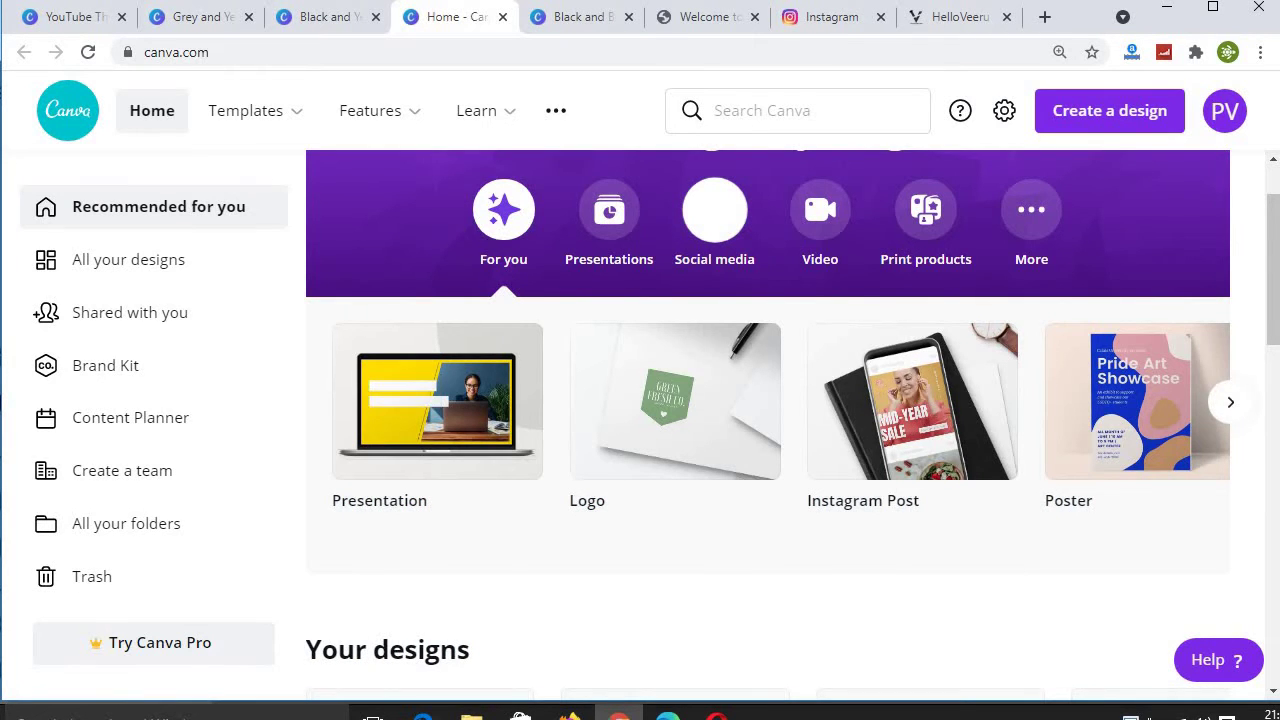
# - Open the Basic Beginners Guide gamer template from Social media's YouTube Thumbnail formats
pyautogui.click(714, 209)
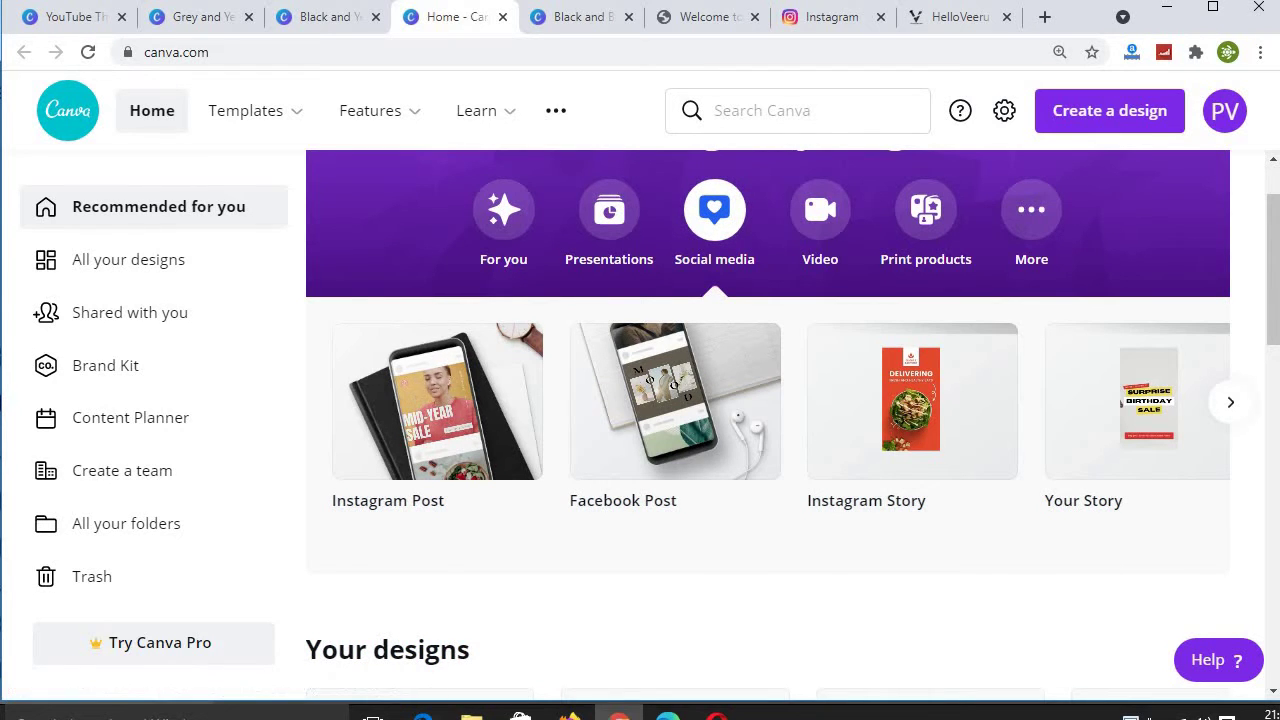
pyautogui.click(1230, 401)
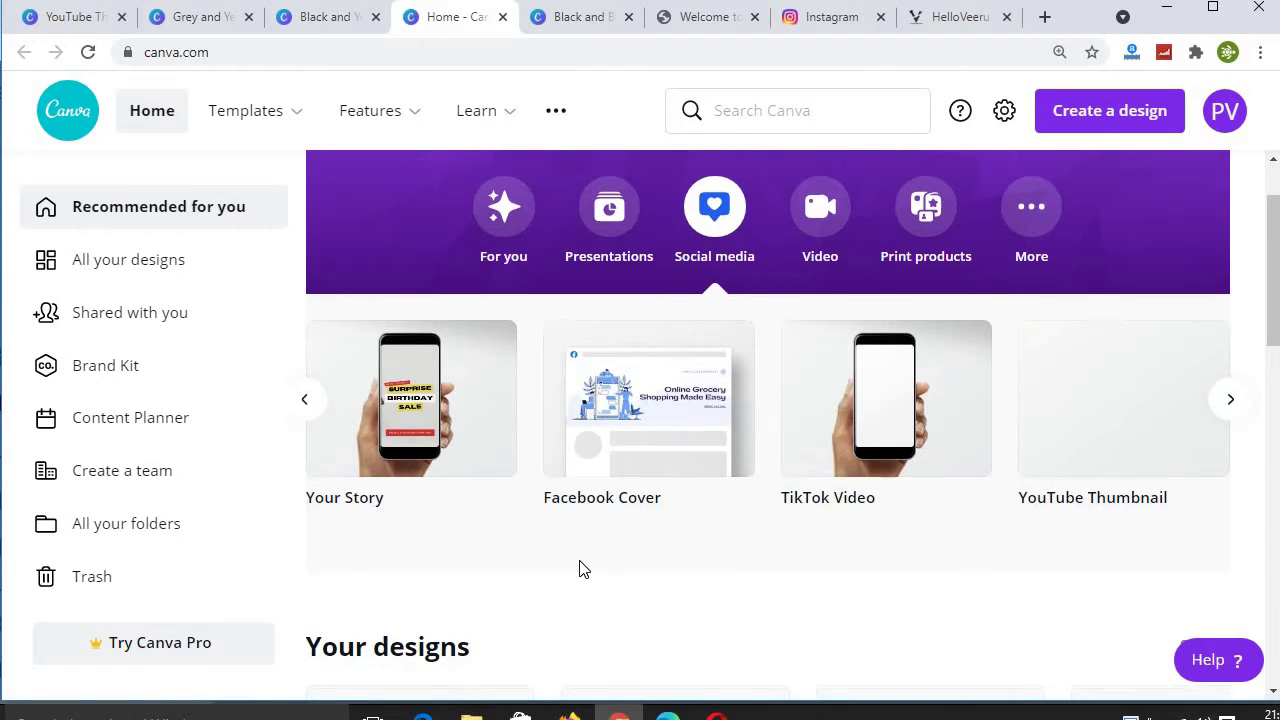
pyautogui.scroll(-3, 583, 569)
pyautogui.scroll(-5, 583, 569)
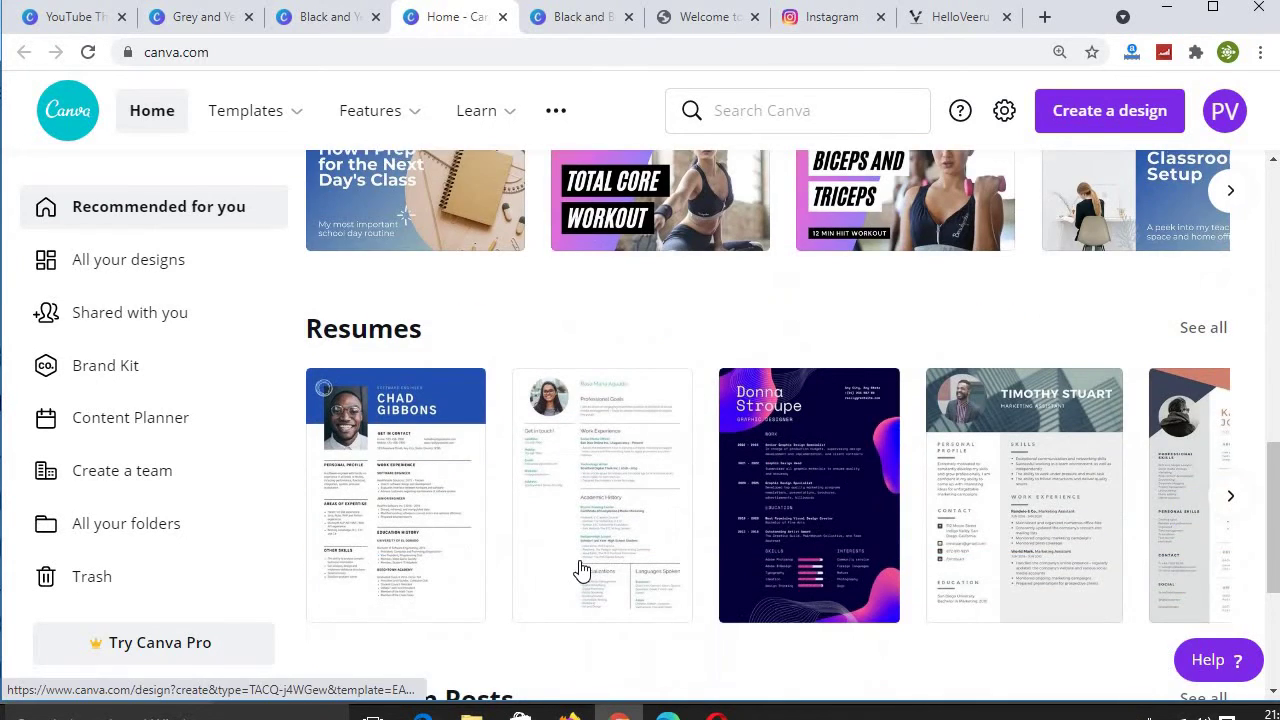
pyautogui.scroll(-3, 583, 569)
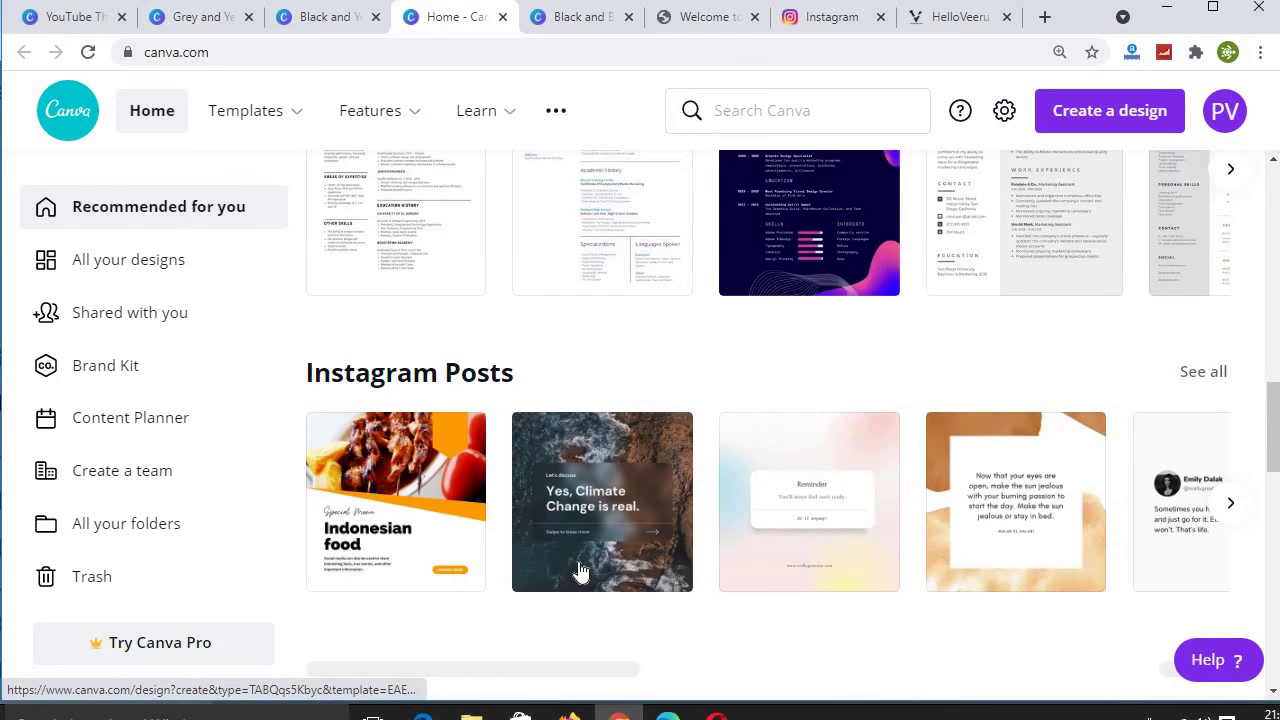
pyautogui.scroll(6, 580, 570)
pyautogui.scroll(4, 580, 570)
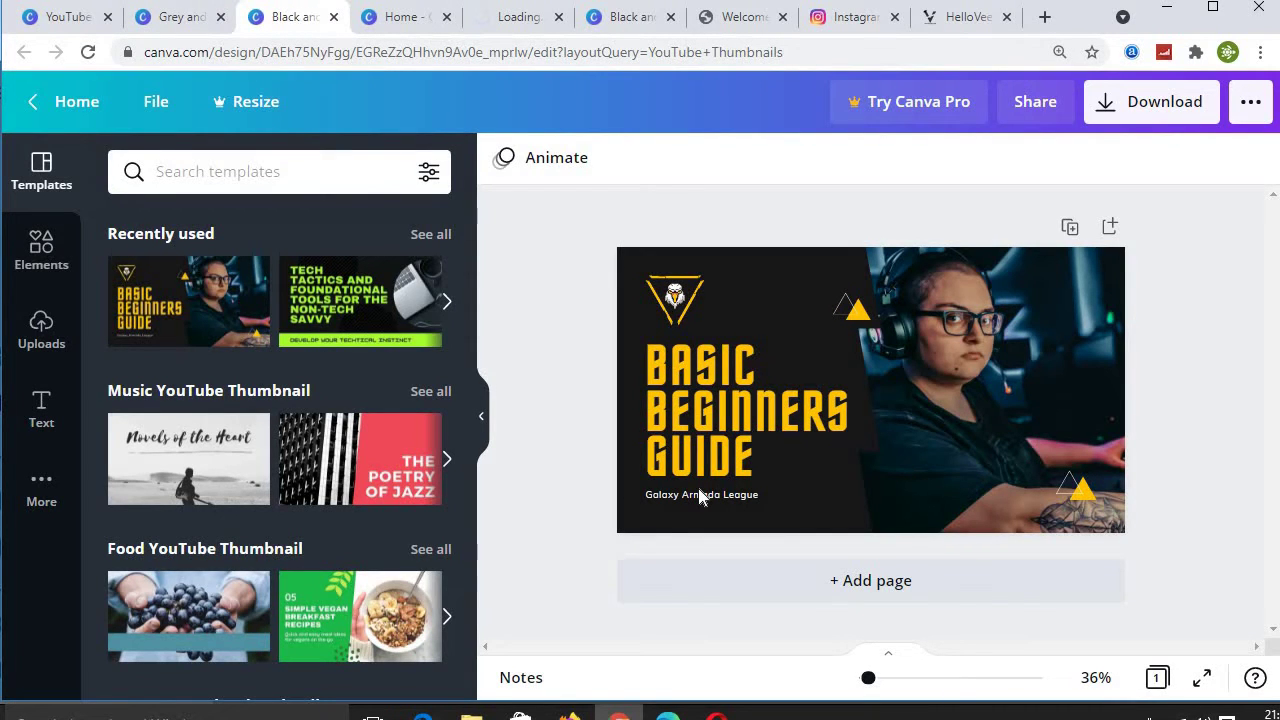
pyautogui.click(1079, 500)
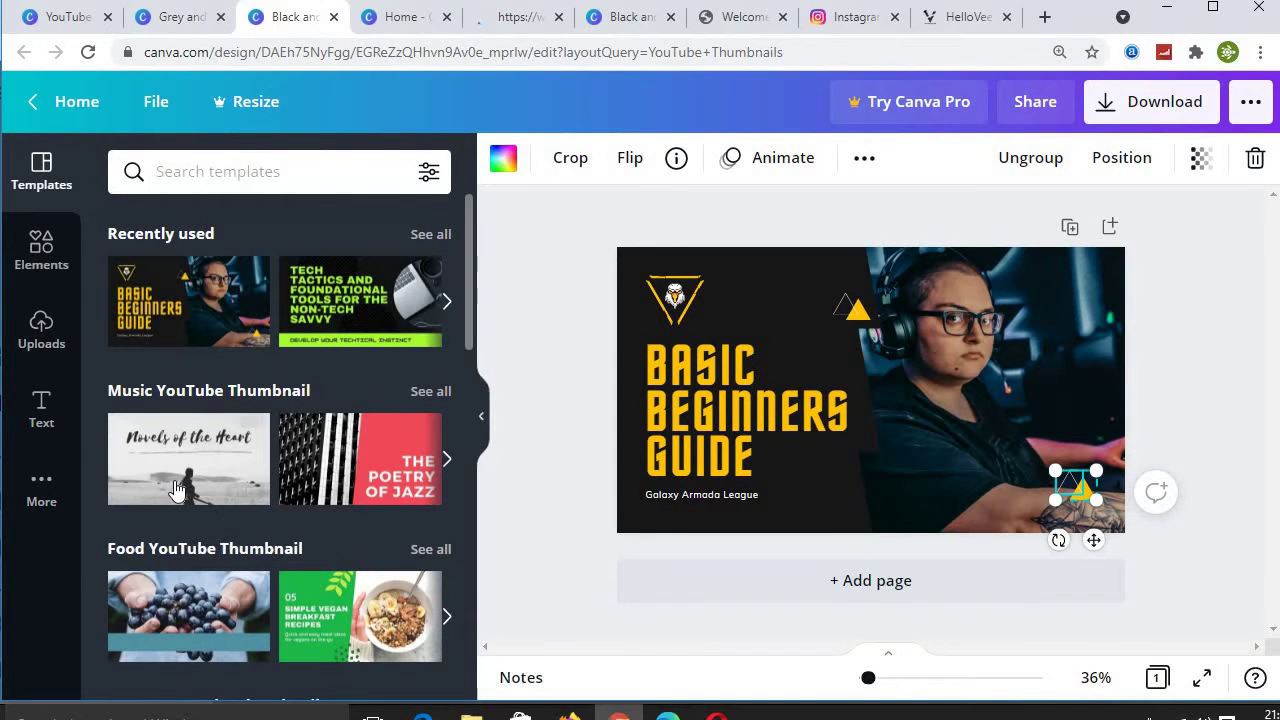
pyautogui.scroll(-2, 175, 489)
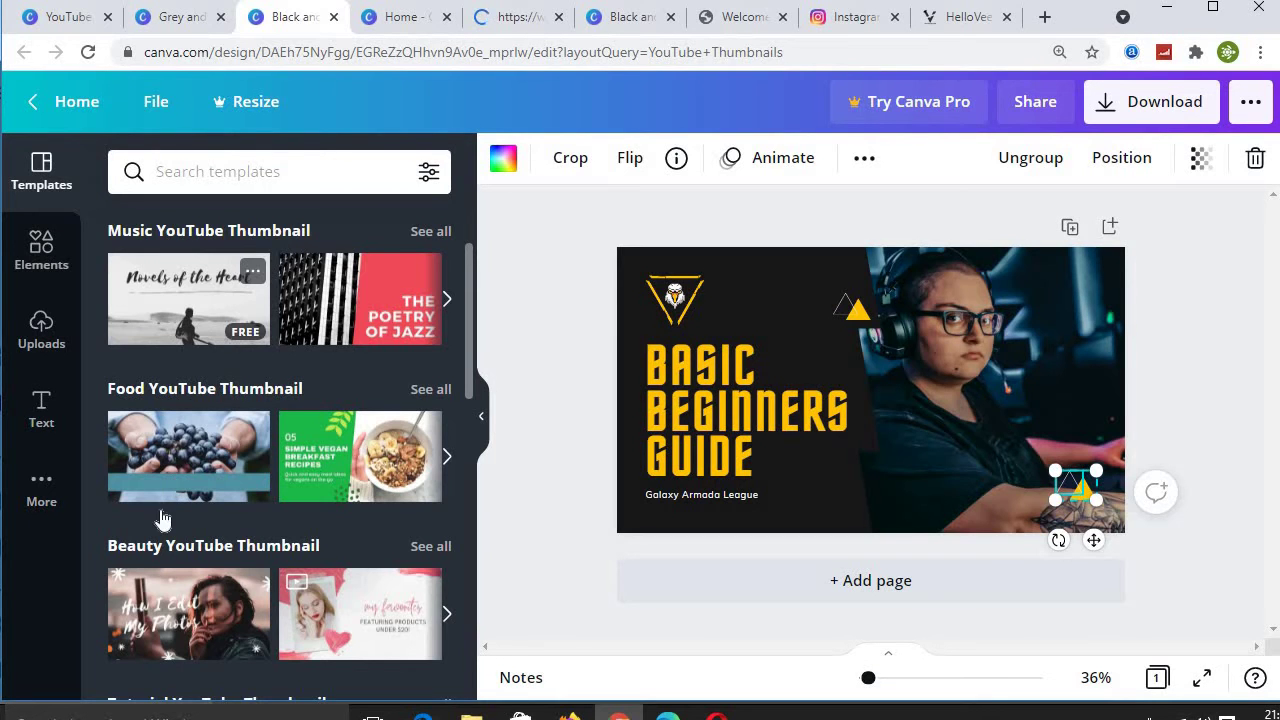
pyautogui.scroll(-1, 161, 509)
pyautogui.scroll(-2, 161, 509)
pyautogui.scroll(-1, 161, 509)
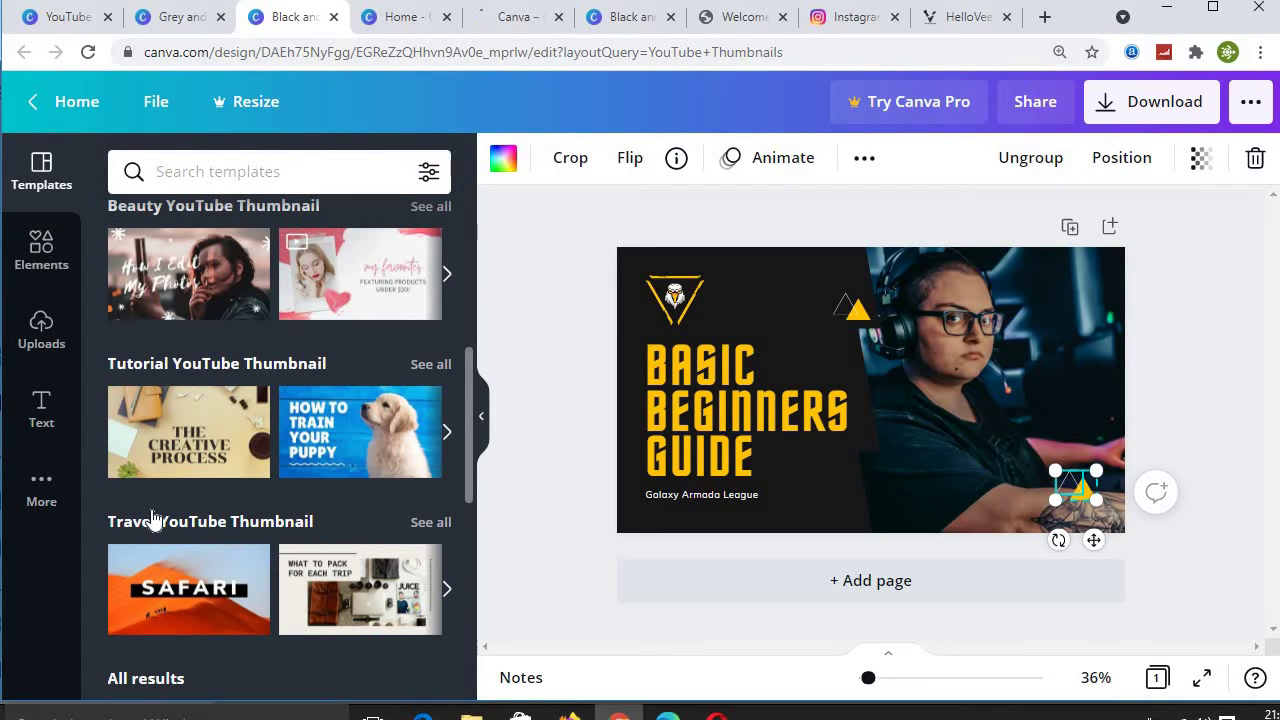
pyautogui.scroll(-1, 153, 518)
pyautogui.scroll(3, 153, 518)
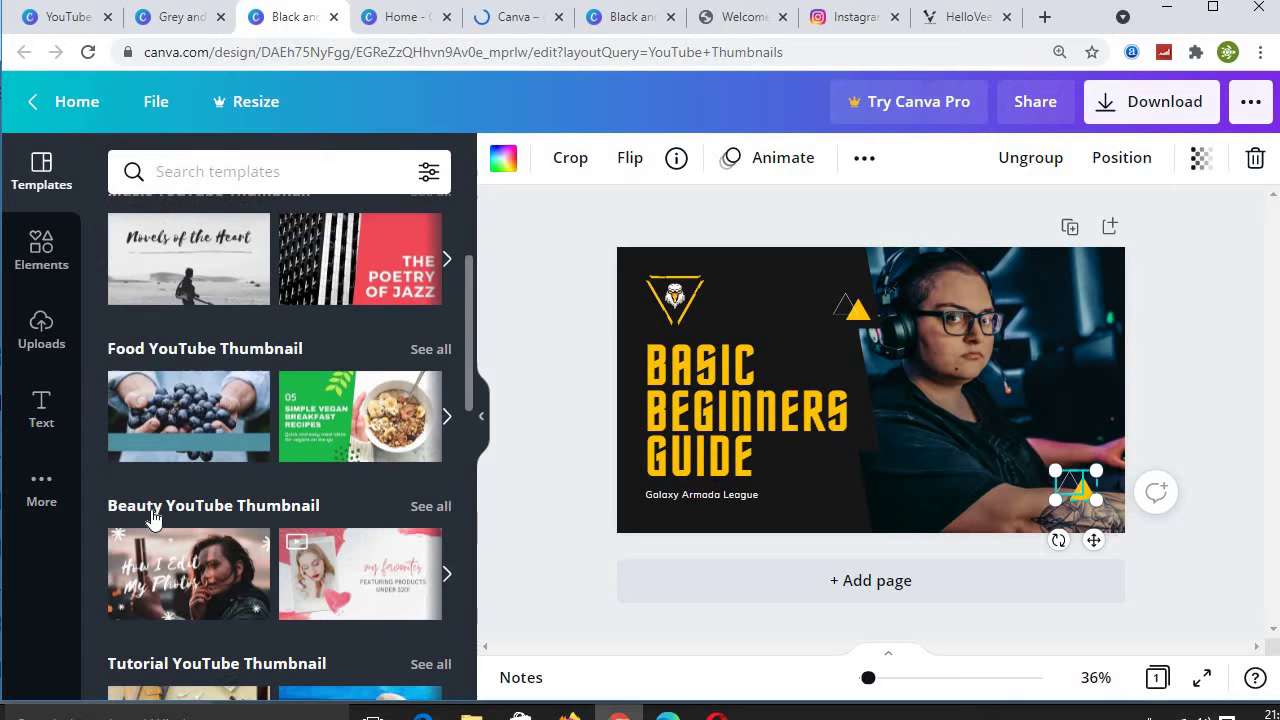
pyautogui.scroll(2, 153, 518)
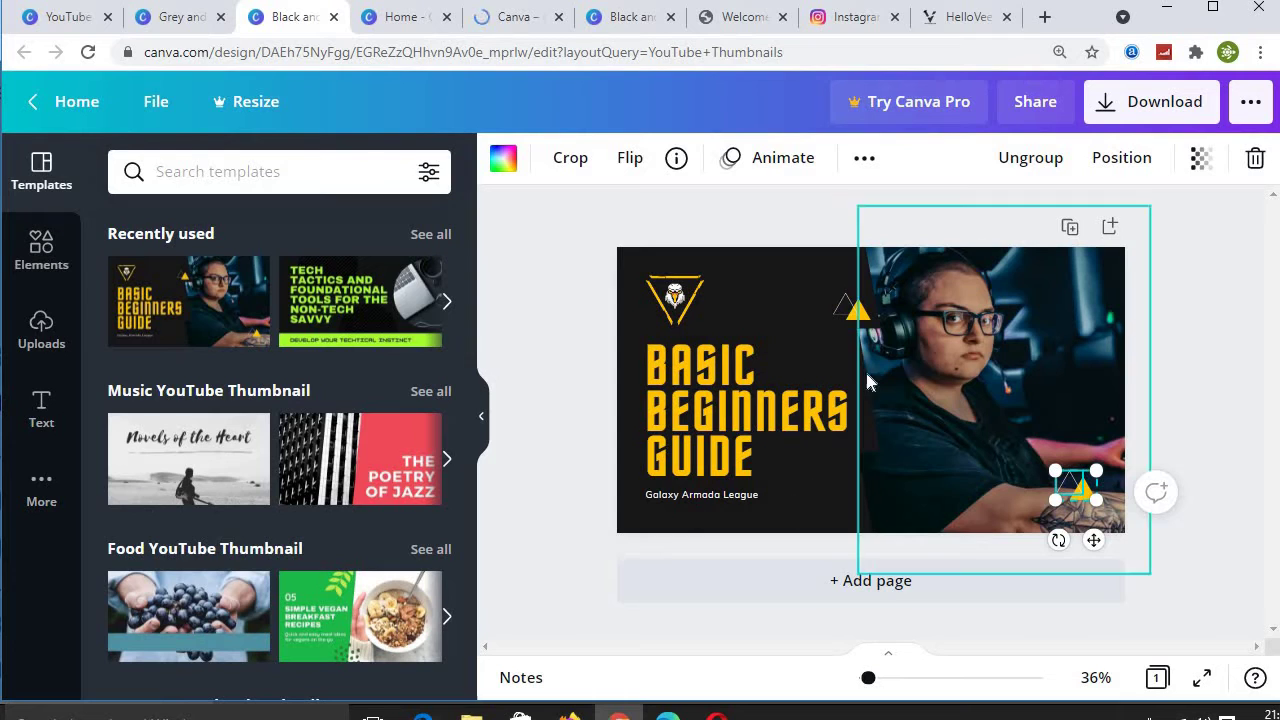
# - Delete the eagle logo and its triangle frame at the top-left
pyautogui.click(676, 299)
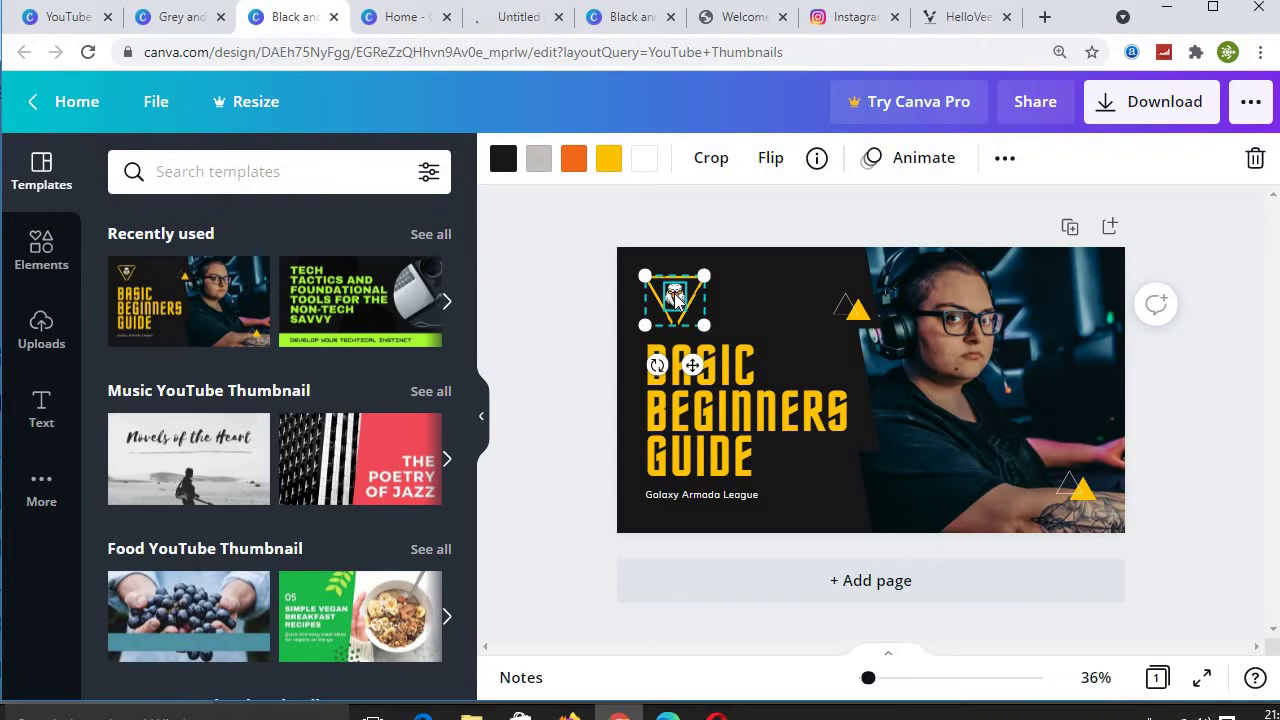
pyautogui.press('Delete')
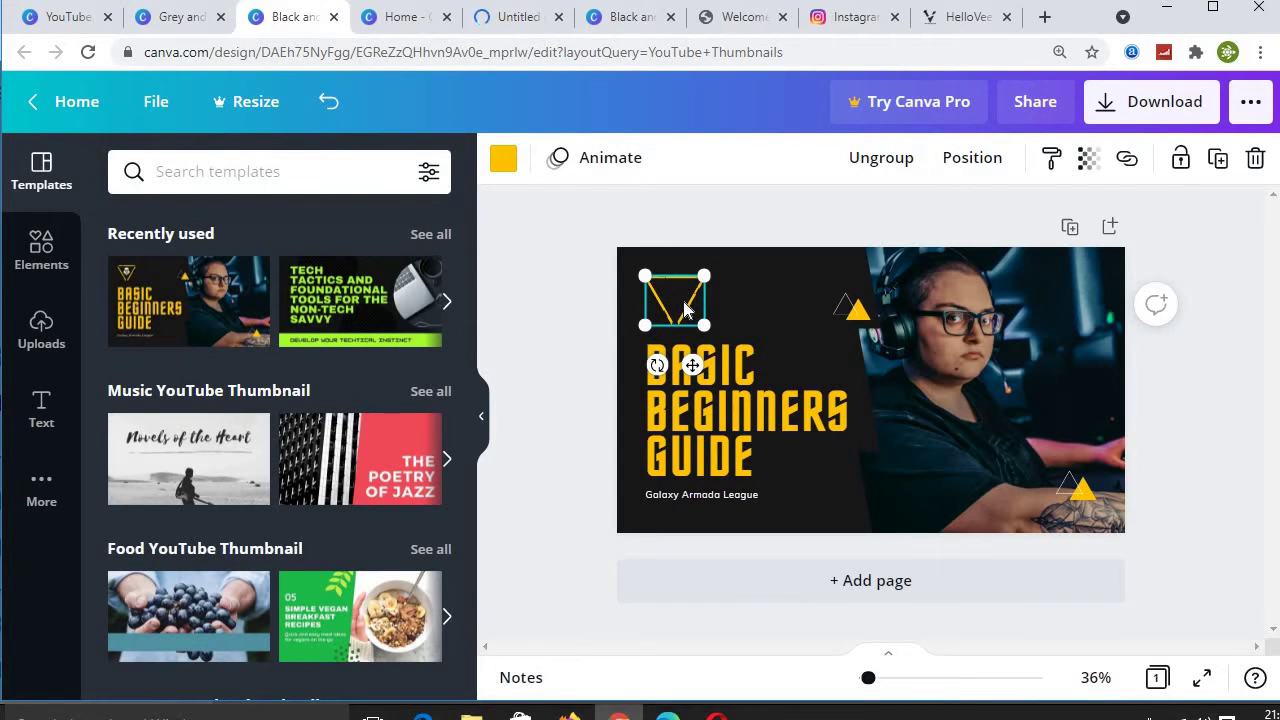
pyautogui.press('Delete')
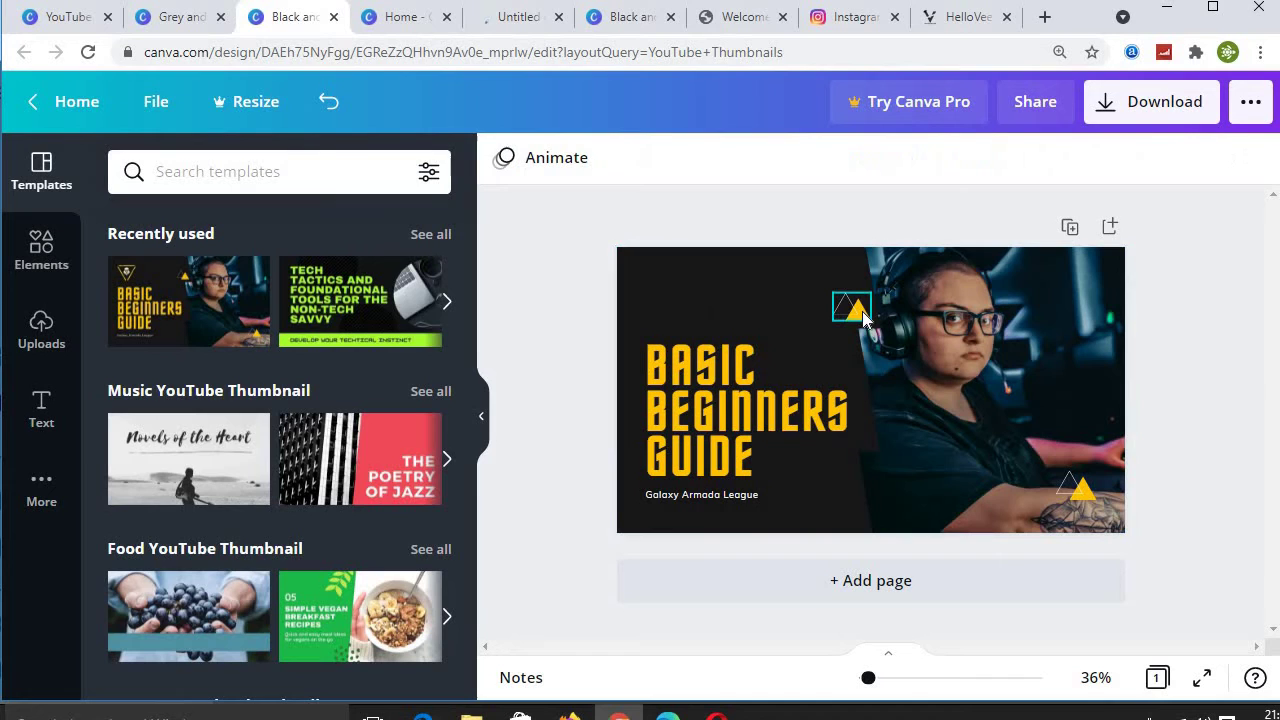
# - Delete the small triangles near the headphones and at the lower right
pyautogui.click(864, 318)
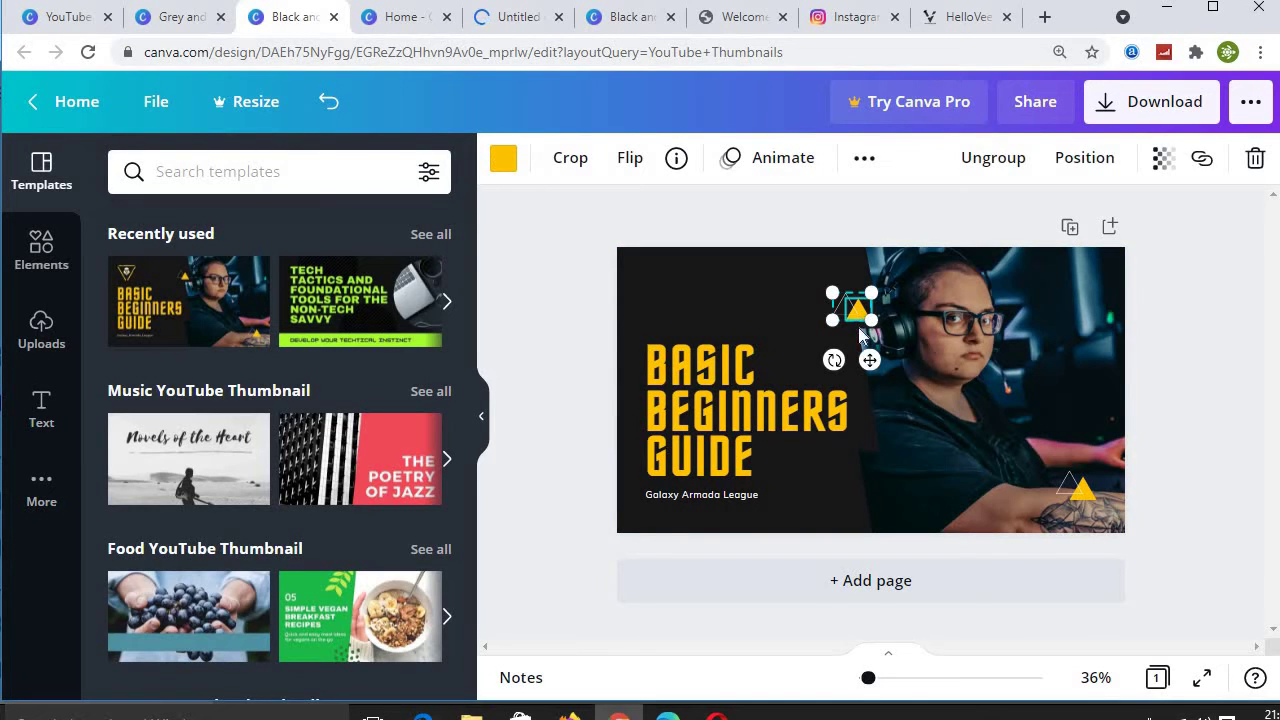
pyautogui.press('Delete')
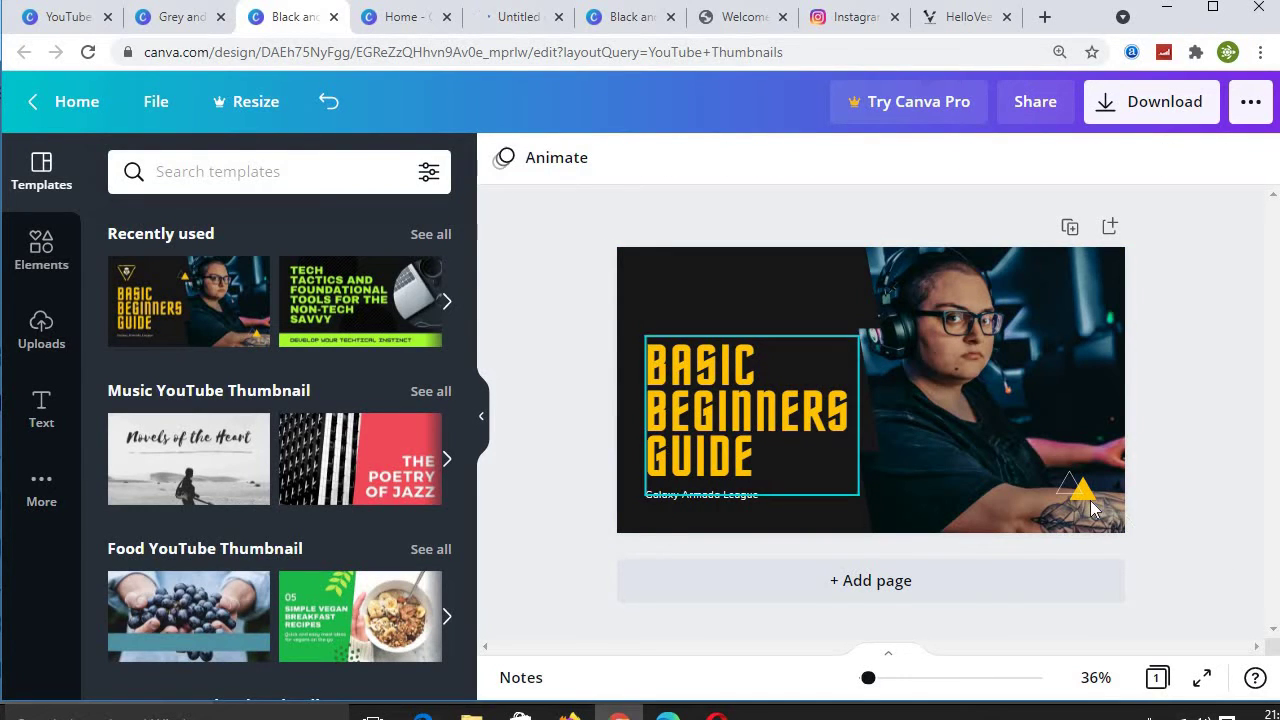
pyautogui.click(1089, 500)
pyautogui.click(1075, 492)
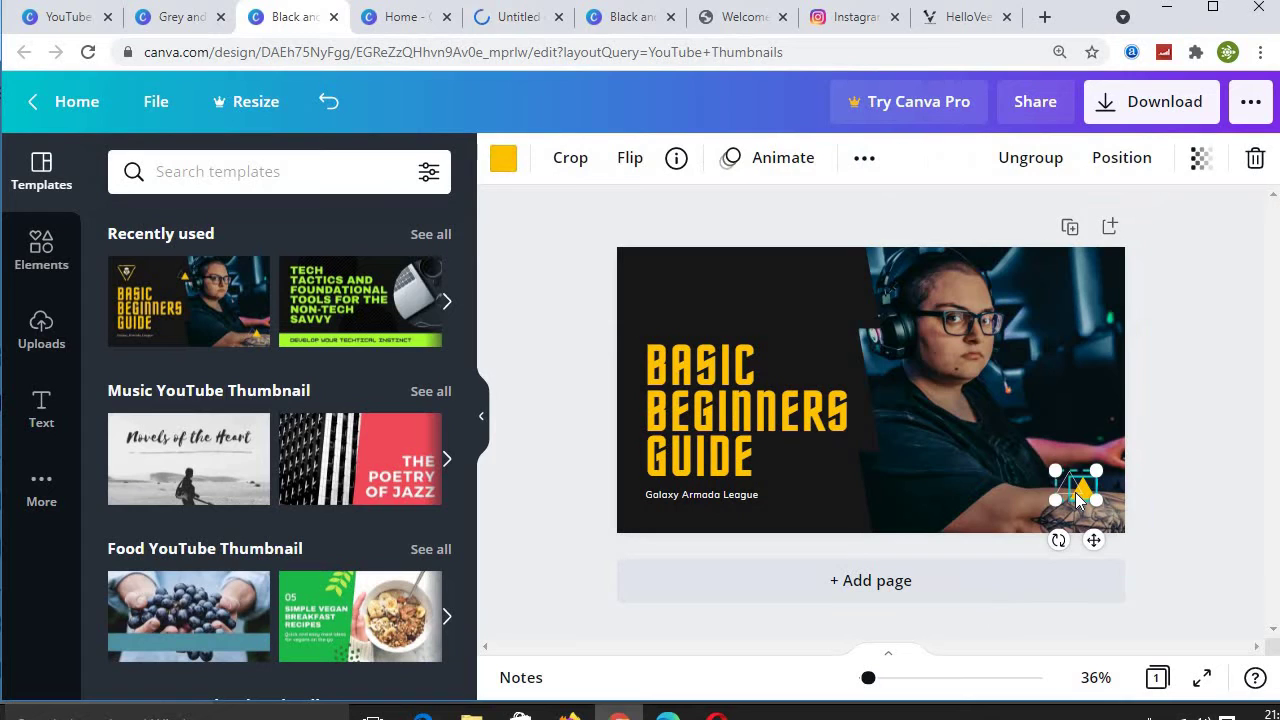
pyautogui.click(1079, 493)
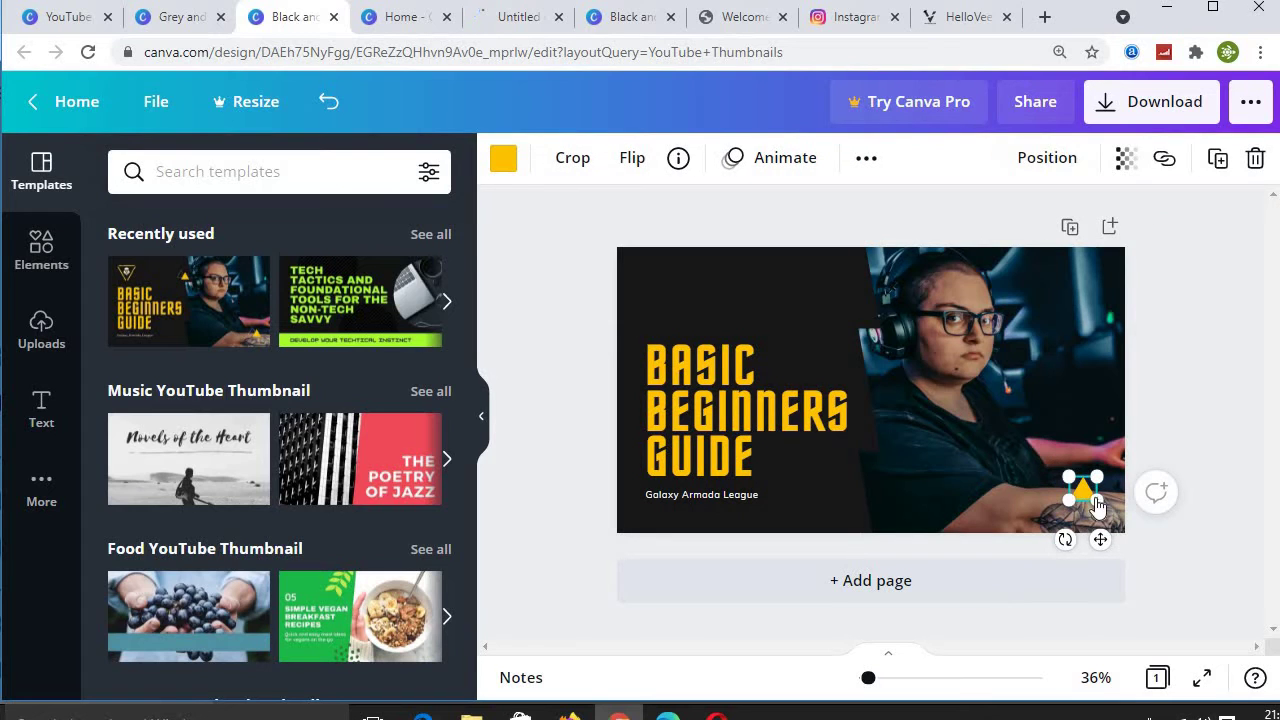
pyautogui.press('Delete')
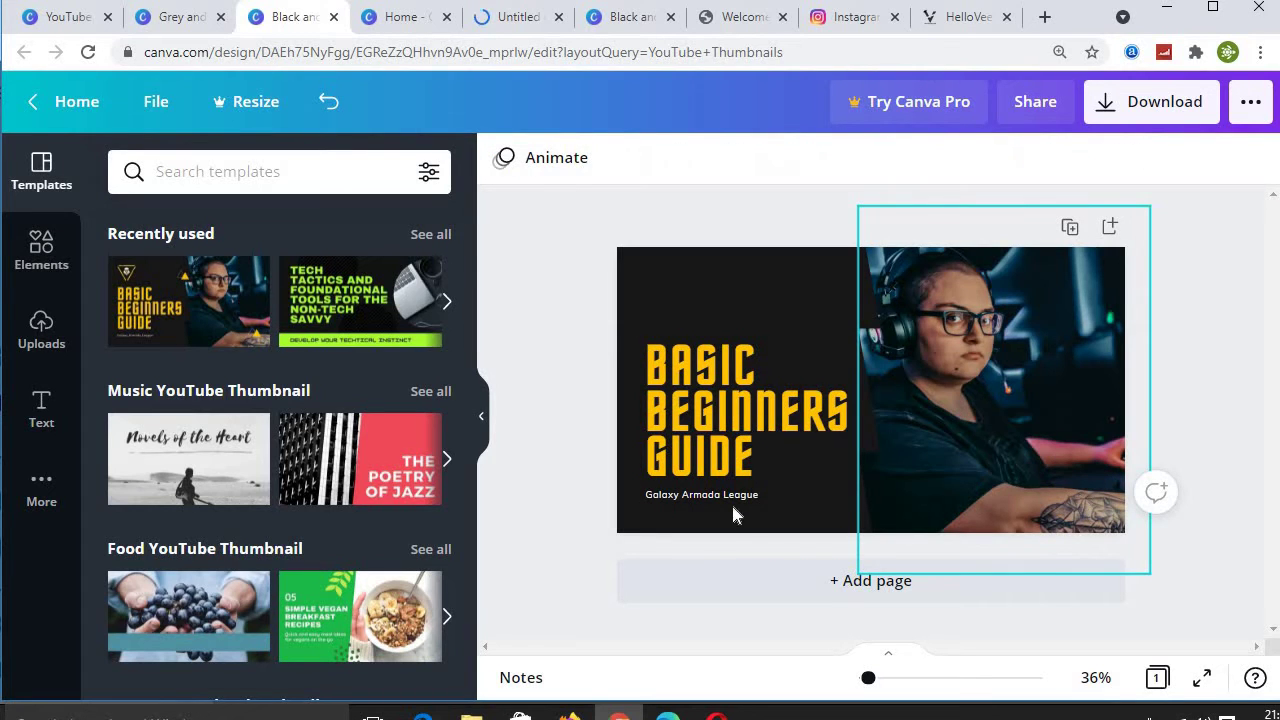
# - Move the gamer photo to the left half and the title to the right half
pyautogui.click(933, 438)
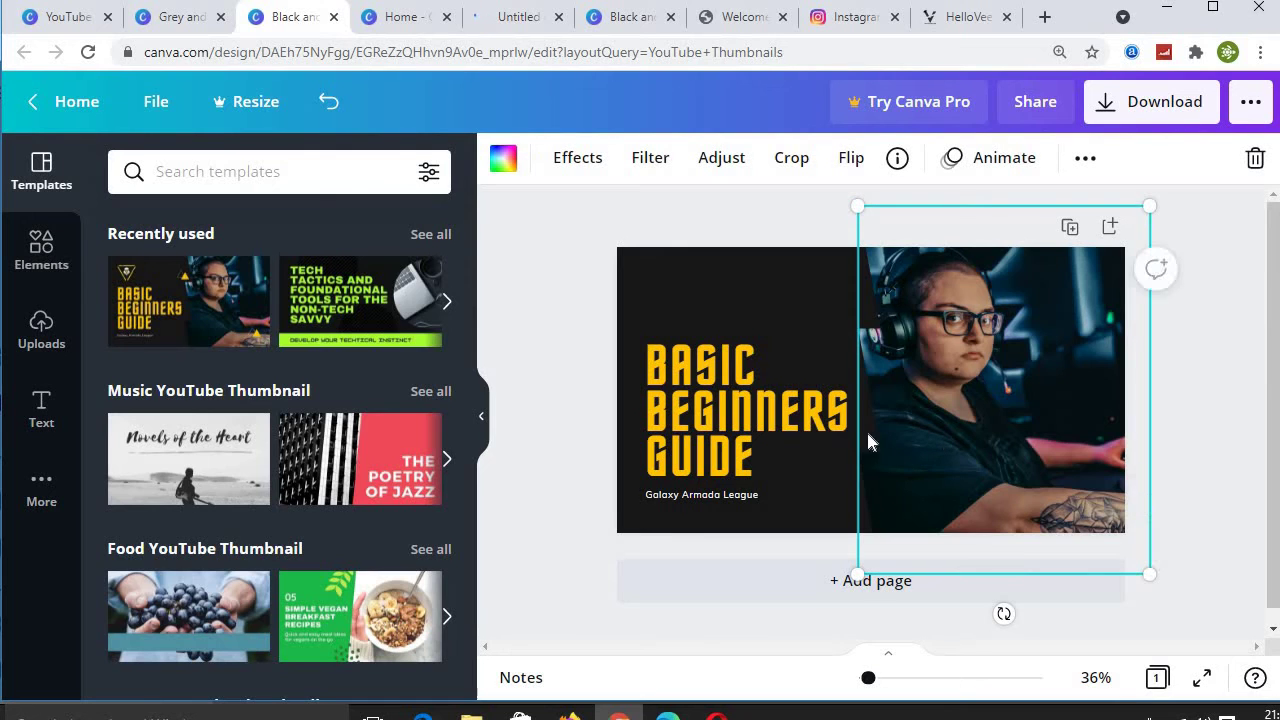
pyautogui.moveTo(874, 426); pyautogui.dragTo(916, 420)
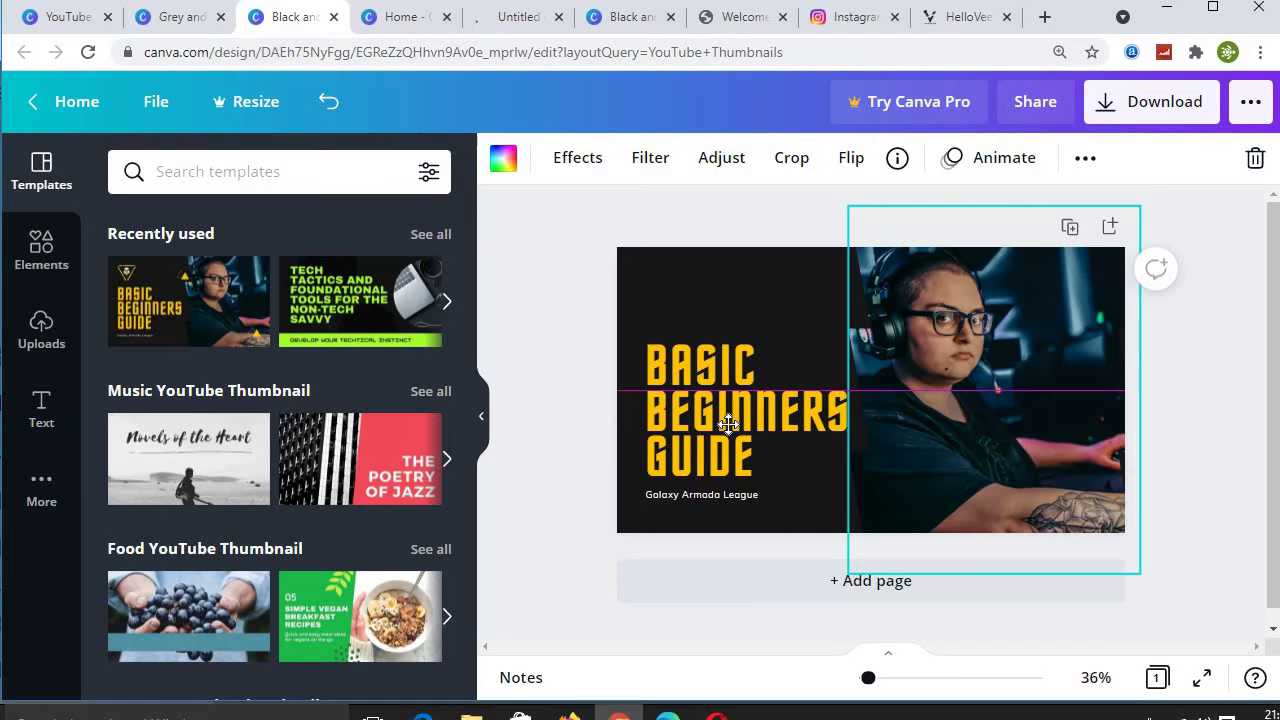
pyautogui.moveTo(790, 430); pyautogui.dragTo(719, 417)
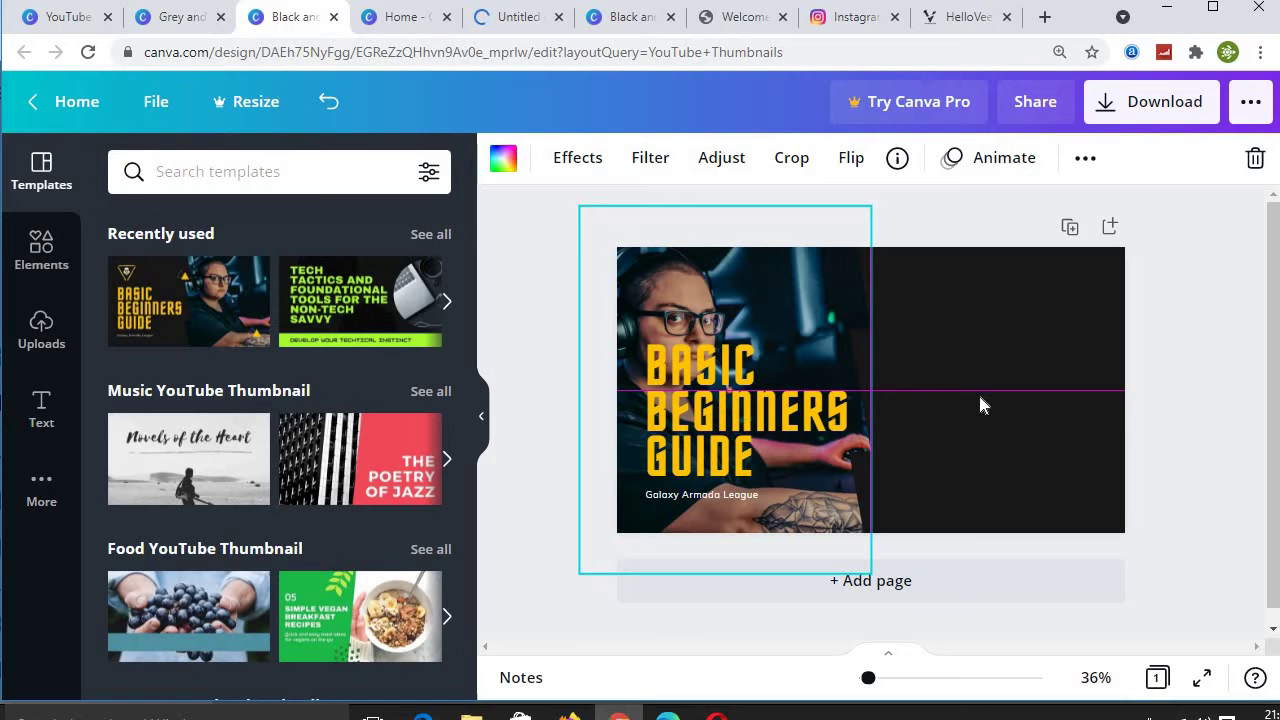
pyautogui.hotkey('ctrl', 'z')
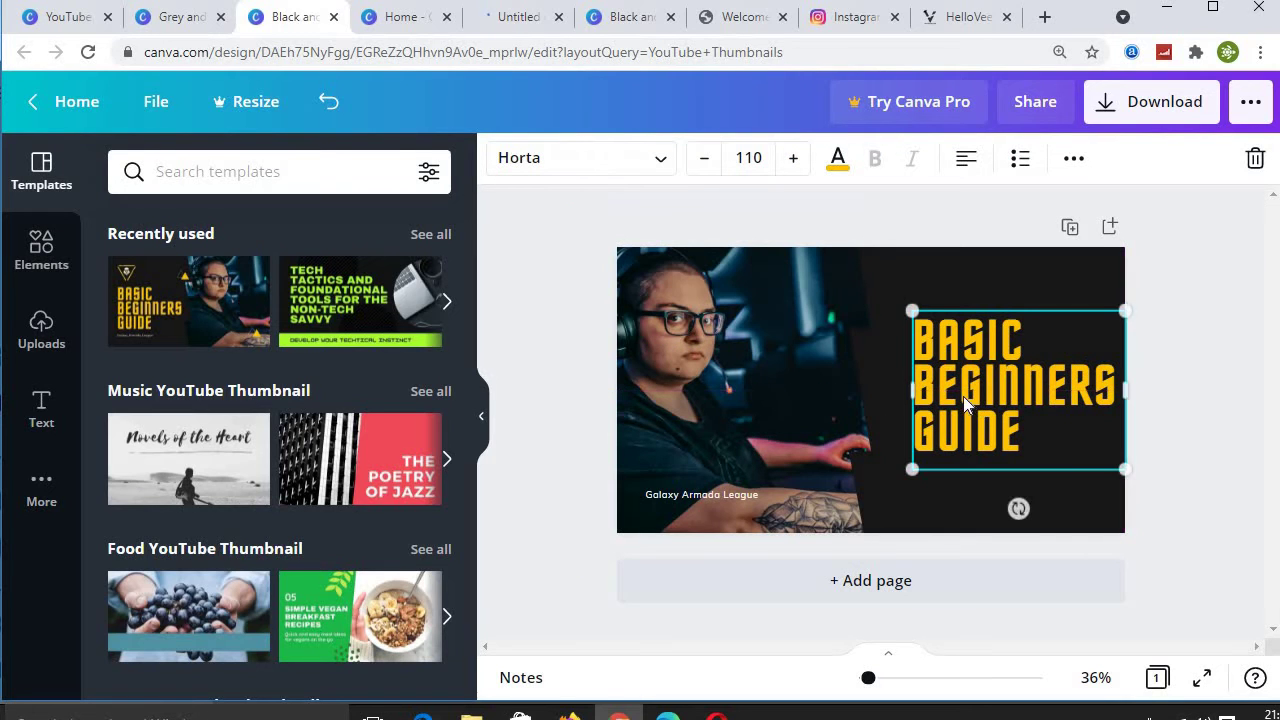
pyautogui.moveTo(963, 394); pyautogui.dragTo(928, 390)
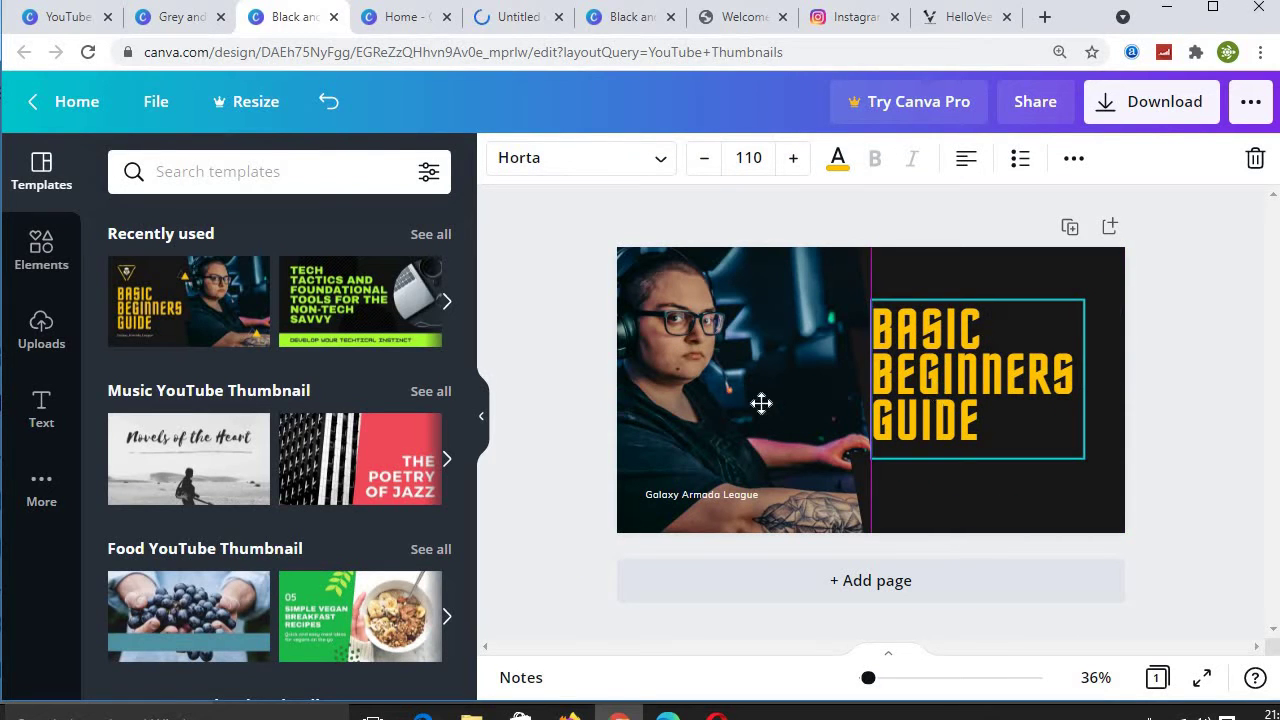
pyautogui.click(727, 495)
# - Change the caption to TECH HZ at size 14.1 and place it below the title
pyautogui.click(726, 494)
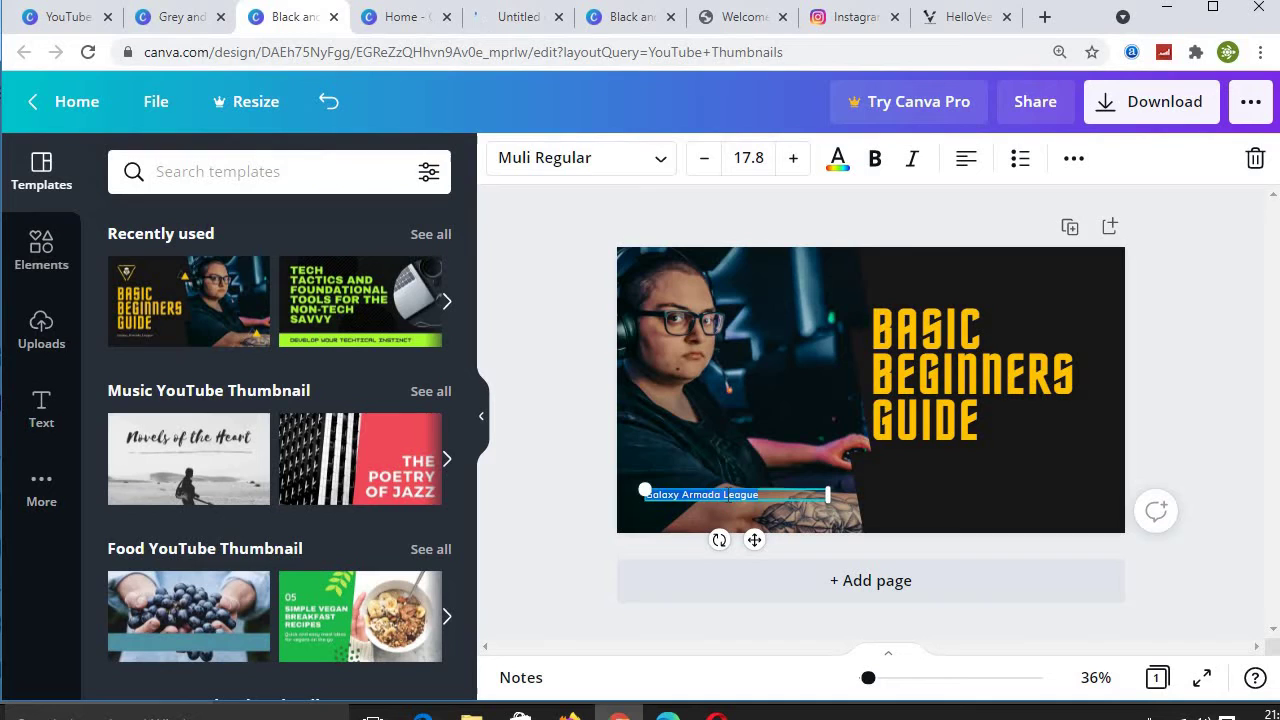
pyautogui.write('TECH ')
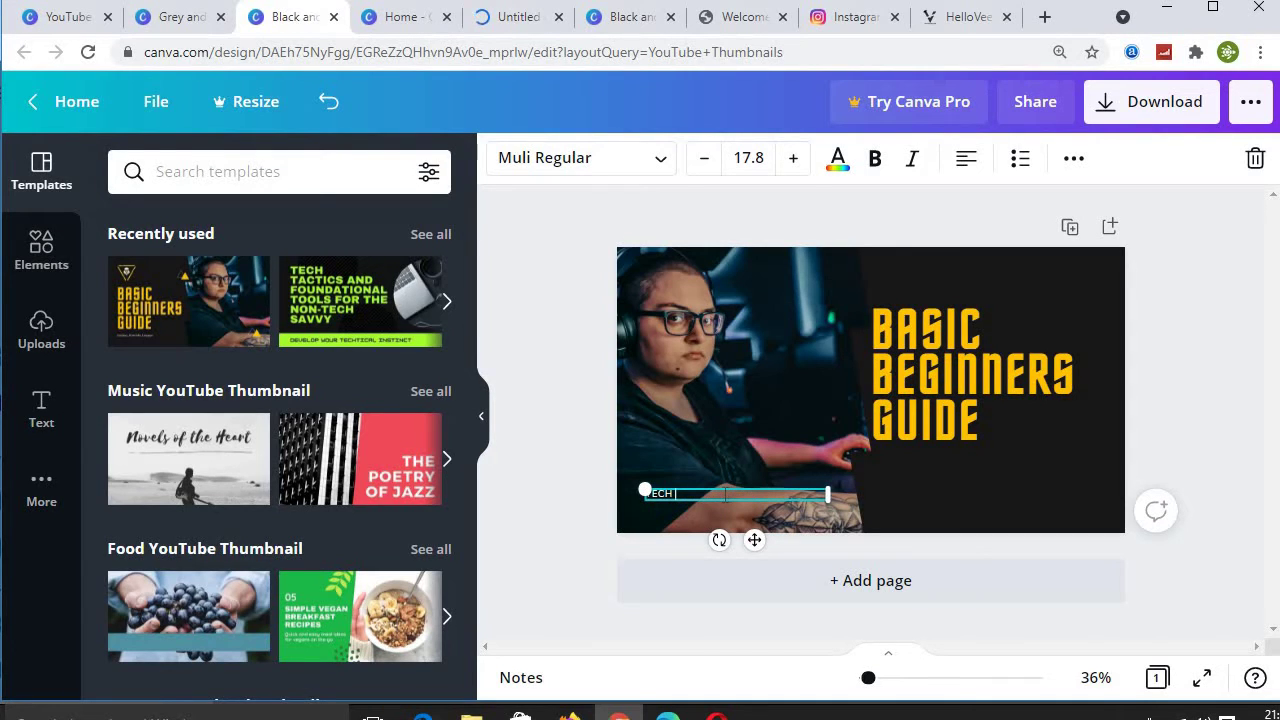
pyautogui.write('HZ')
pyautogui.moveTo(828, 495); pyautogui.dragTo(690, 490)
pyautogui.moveTo(859, 491); pyautogui.dragTo(930, 496)
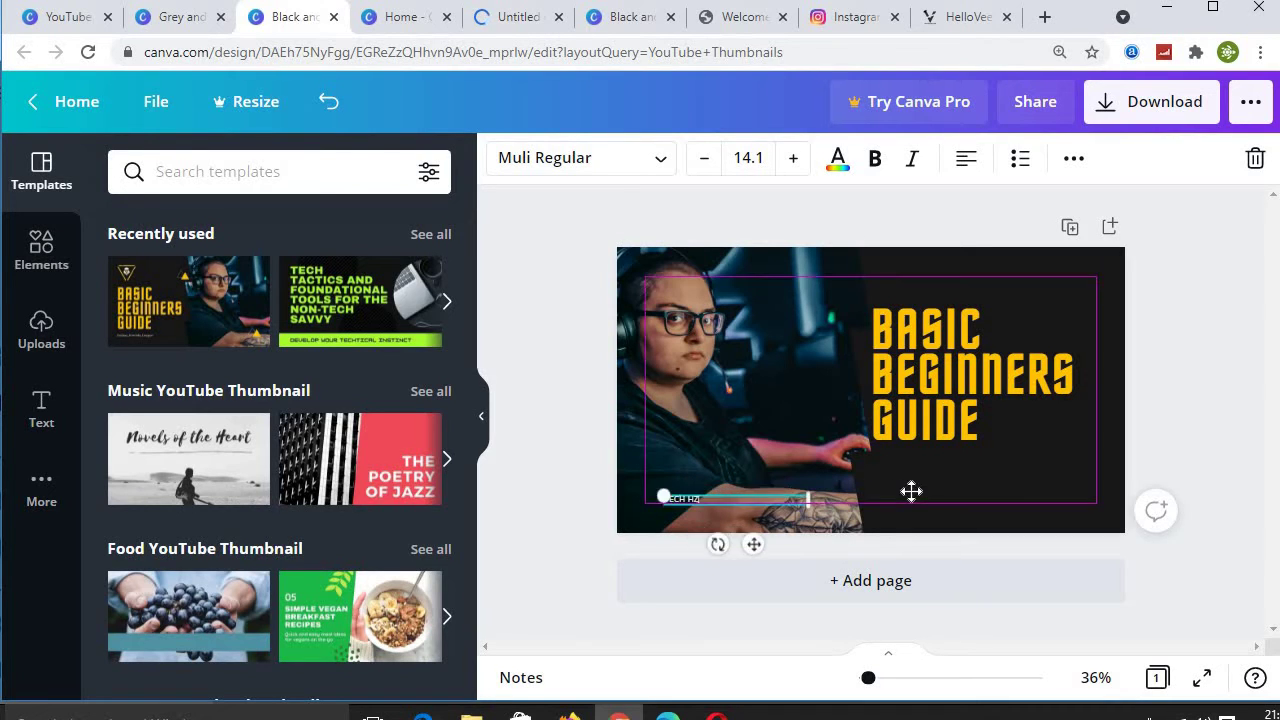
# - Retype the title as HOW TO VERIFY / YOUTUBE / CHANNEL on separate lines, nudged down-right
pyautogui.click(975, 408)
pyautogui.doubleClick(987, 426)
pyautogui.moveTo(1000, 438); pyautogui.dragTo(861, 315)
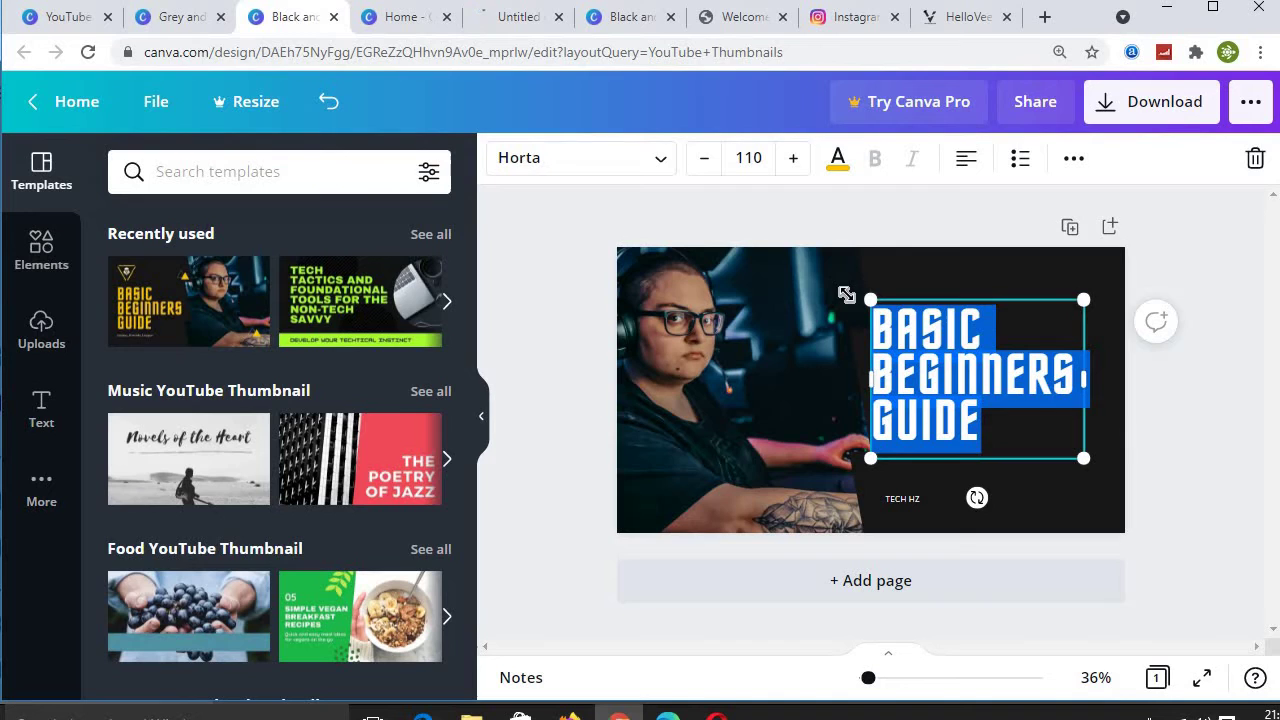
pyautogui.write('HO')
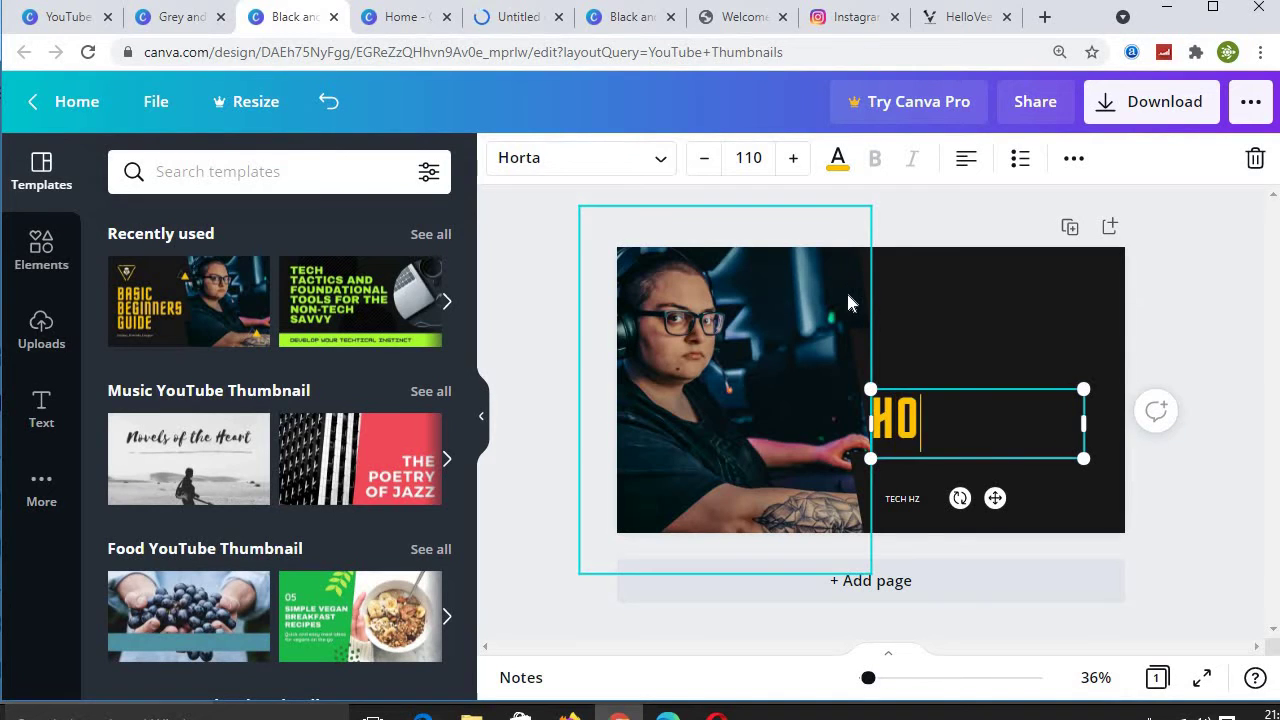
pyautogui.write('W T')
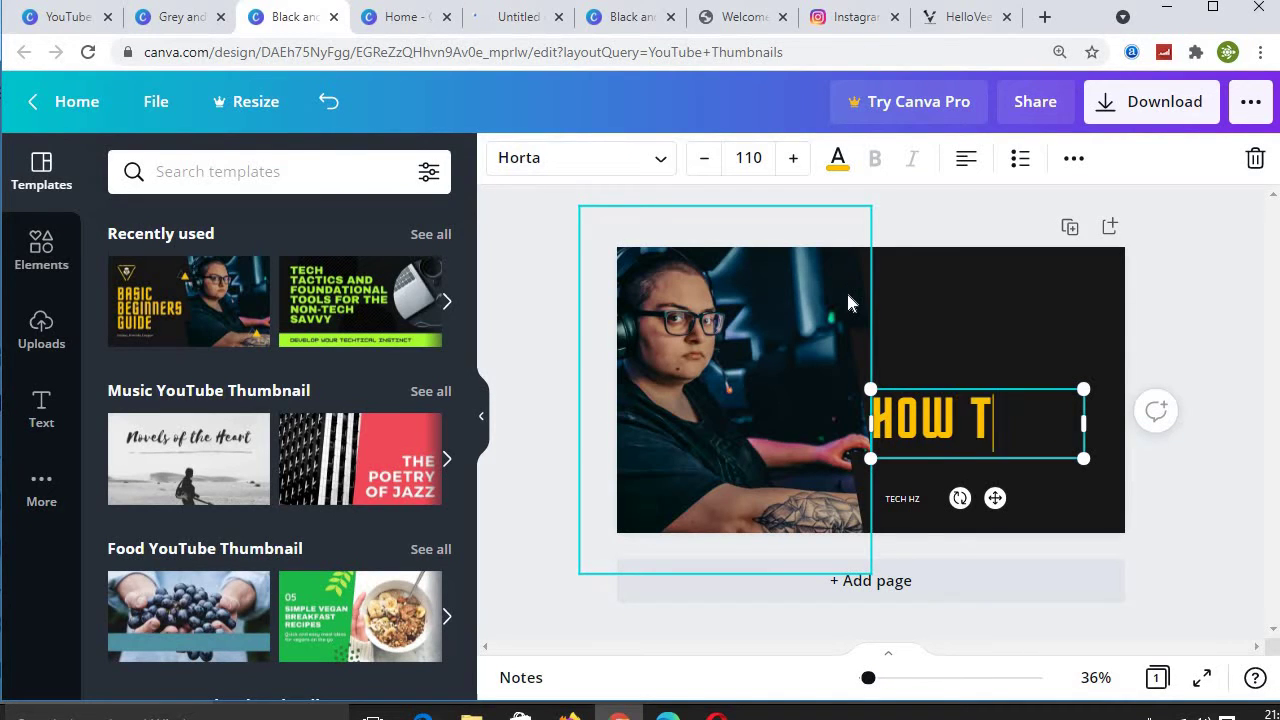
pyautogui.write('O VERI')
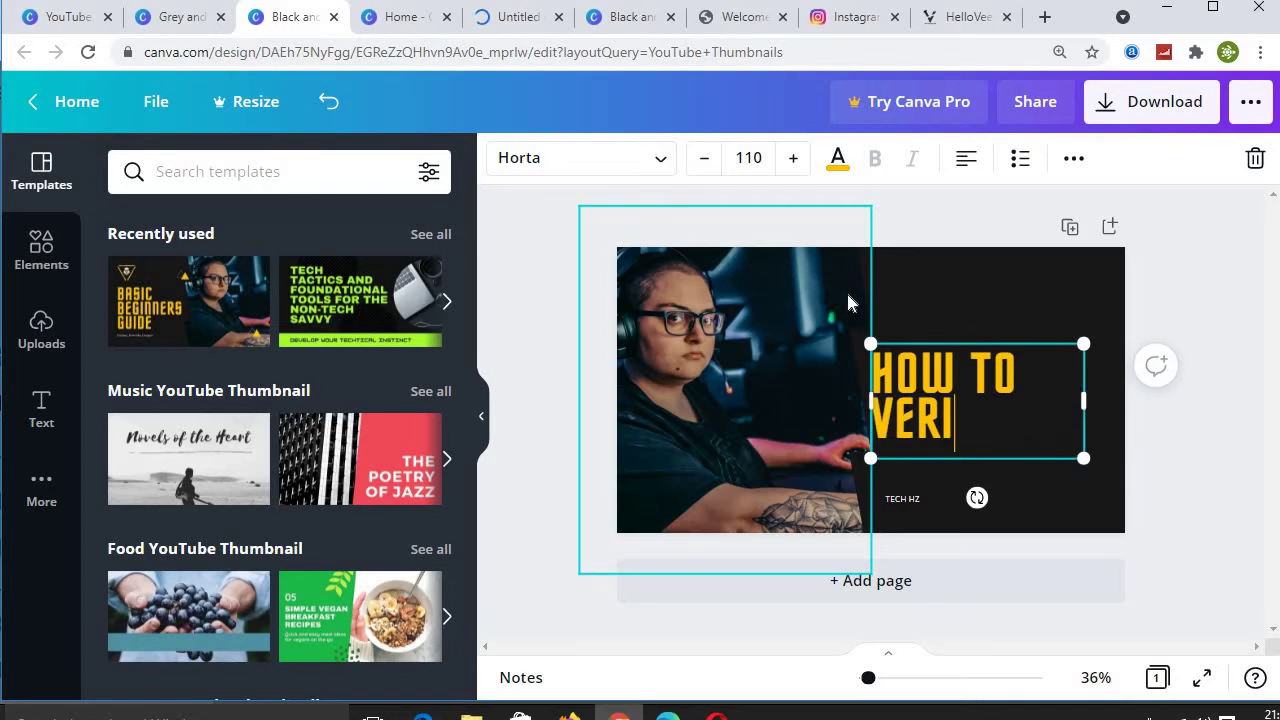
pyautogui.write('FY')
pyautogui.press('Return')
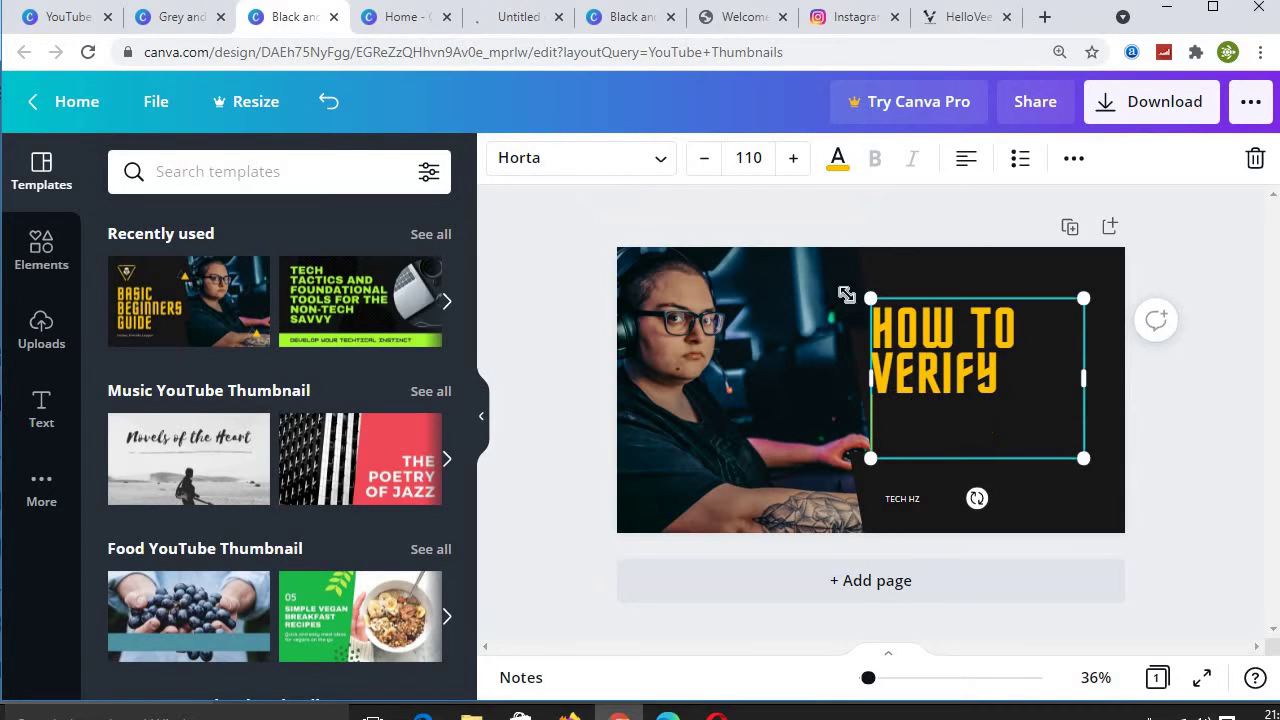
pyautogui.write('Y')
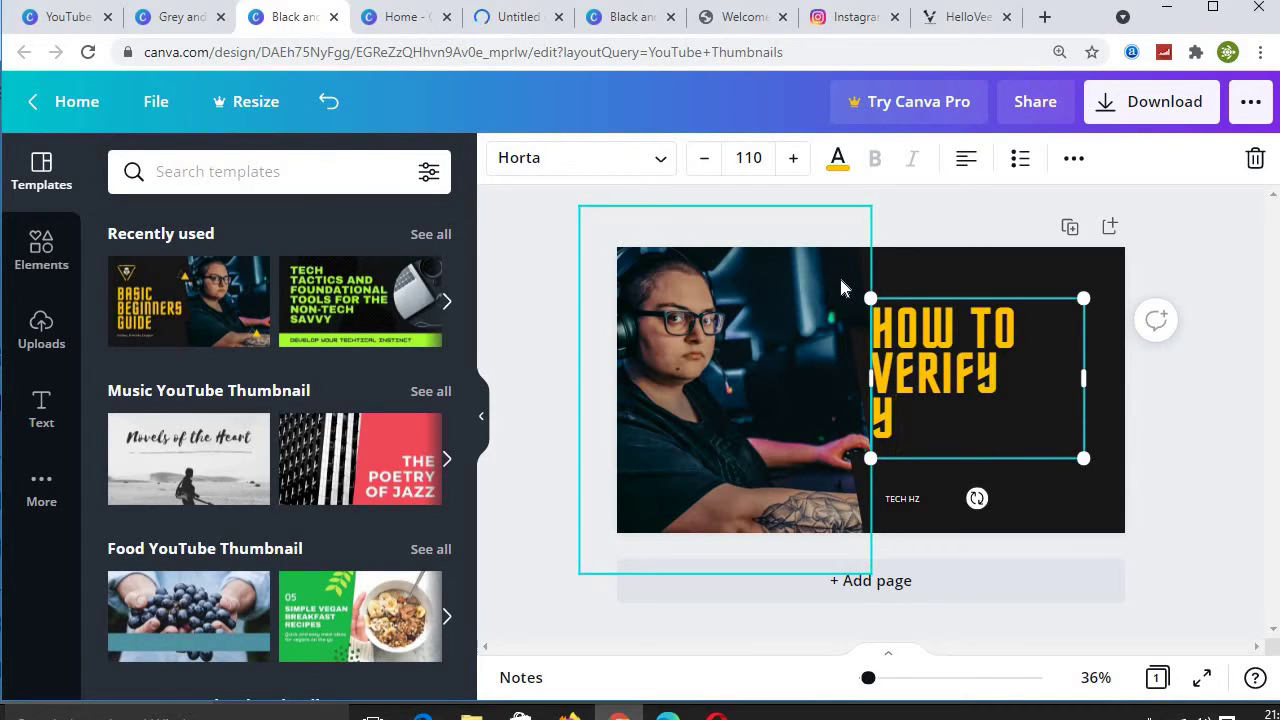
pyautogui.write('OUTUBE')
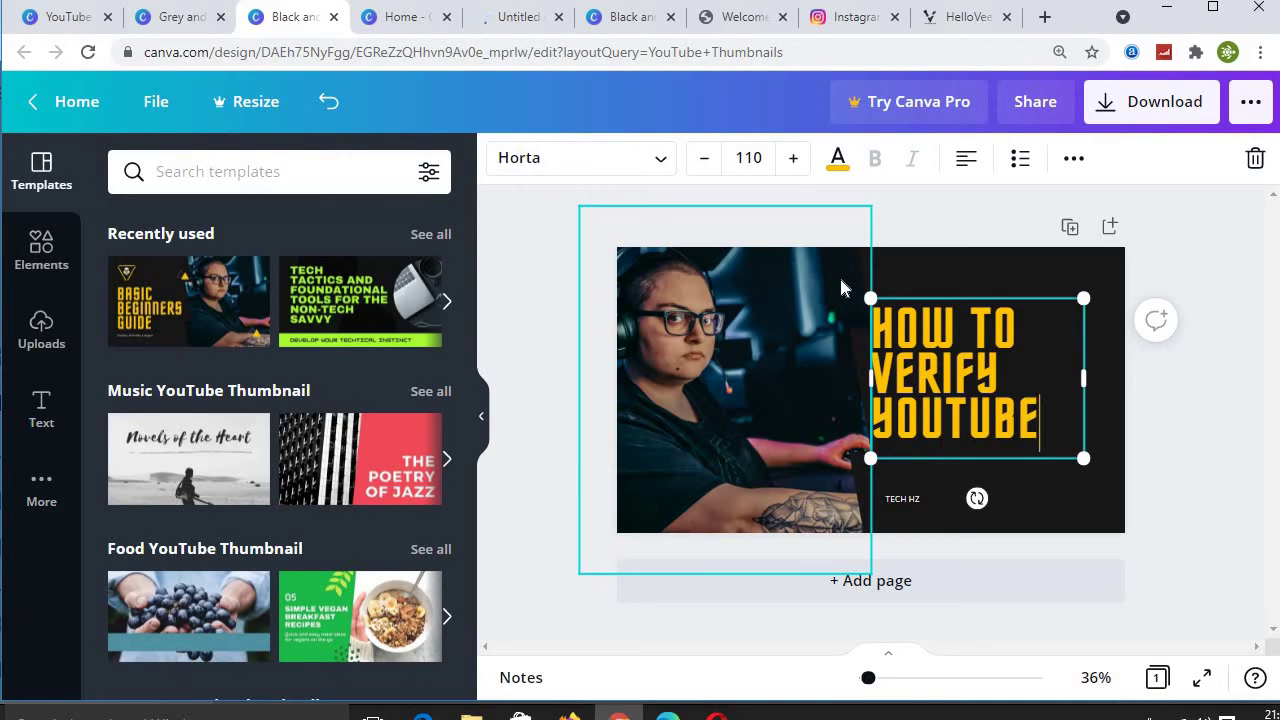
pyautogui.press('Return')
pyautogui.write('CHA')
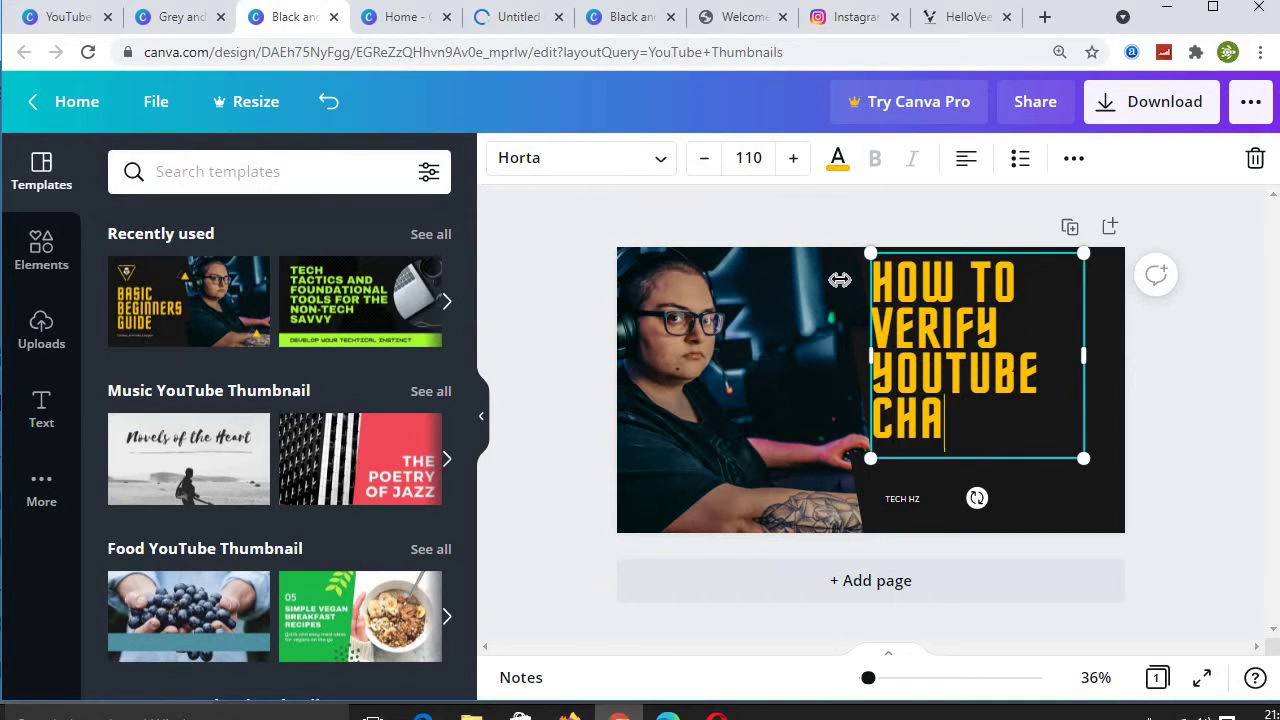
pyautogui.write('NNEL')
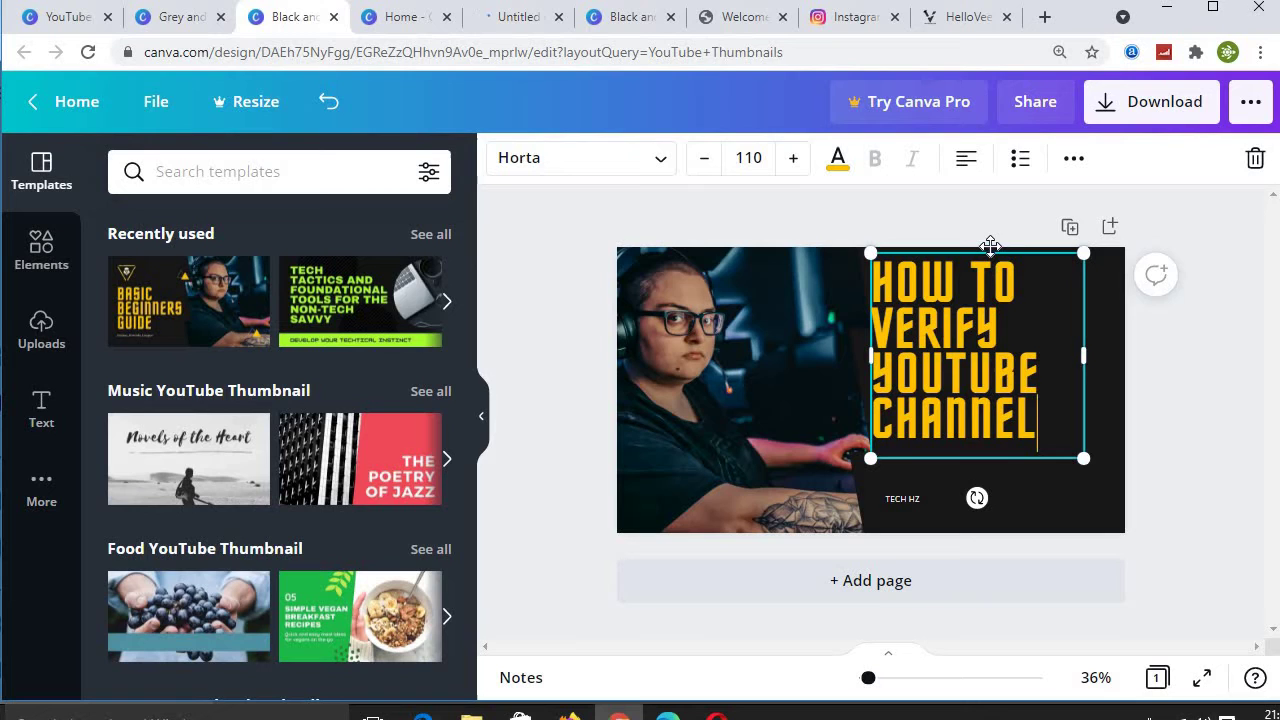
pyautogui.moveTo(996, 266); pyautogui.dragTo(1009, 289)
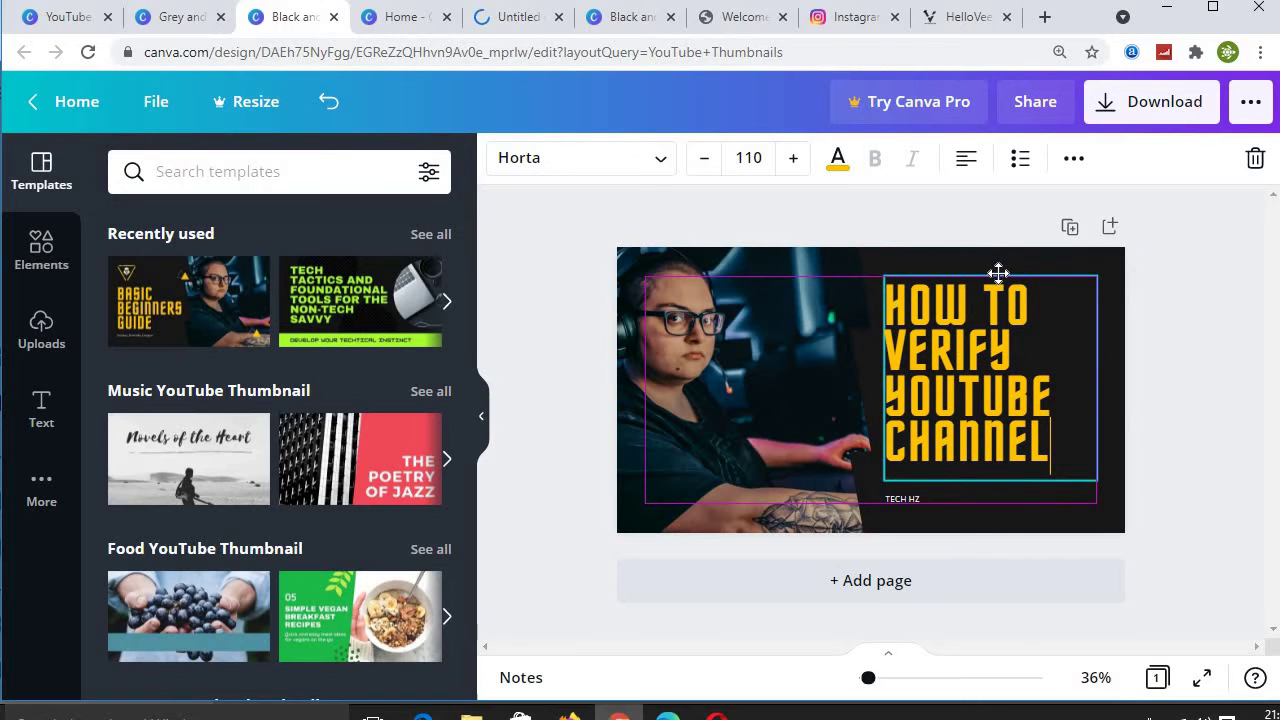
pyautogui.moveTo(1053, 398); pyautogui.dragTo(887, 393)
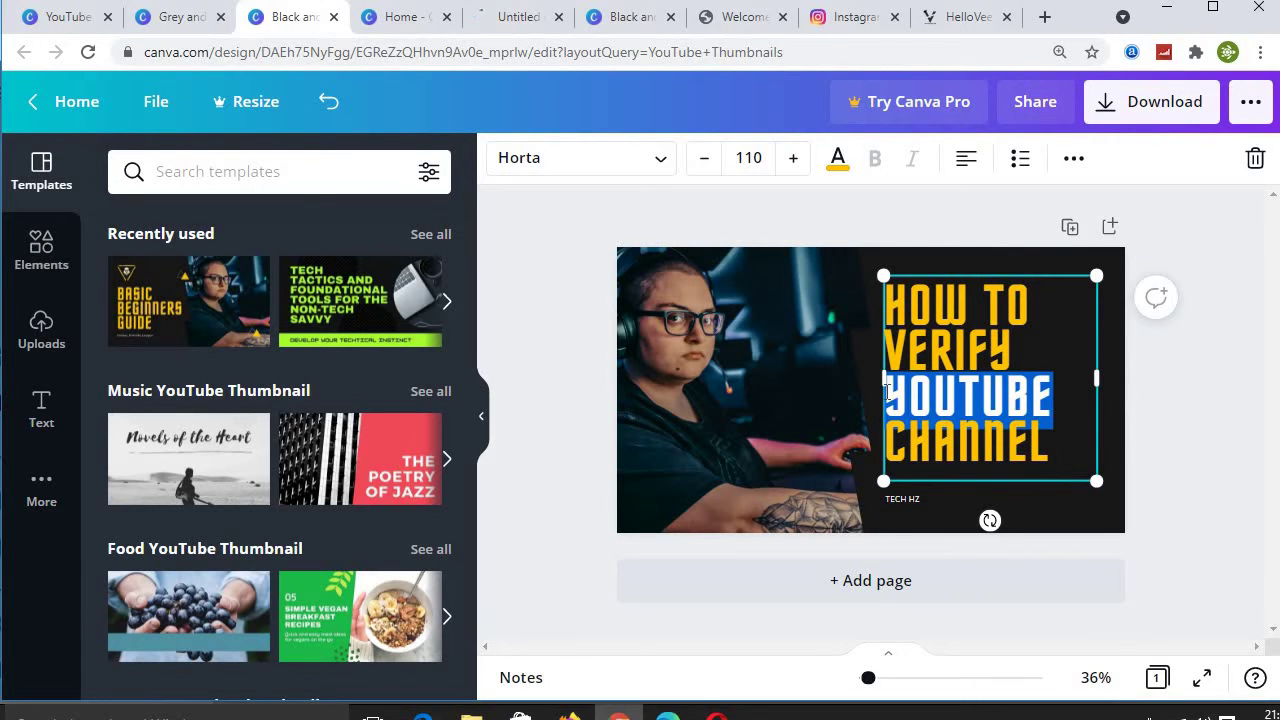
# - Color the headline word YOUTUBE red from Default Colors
pyautogui.click(840, 172)
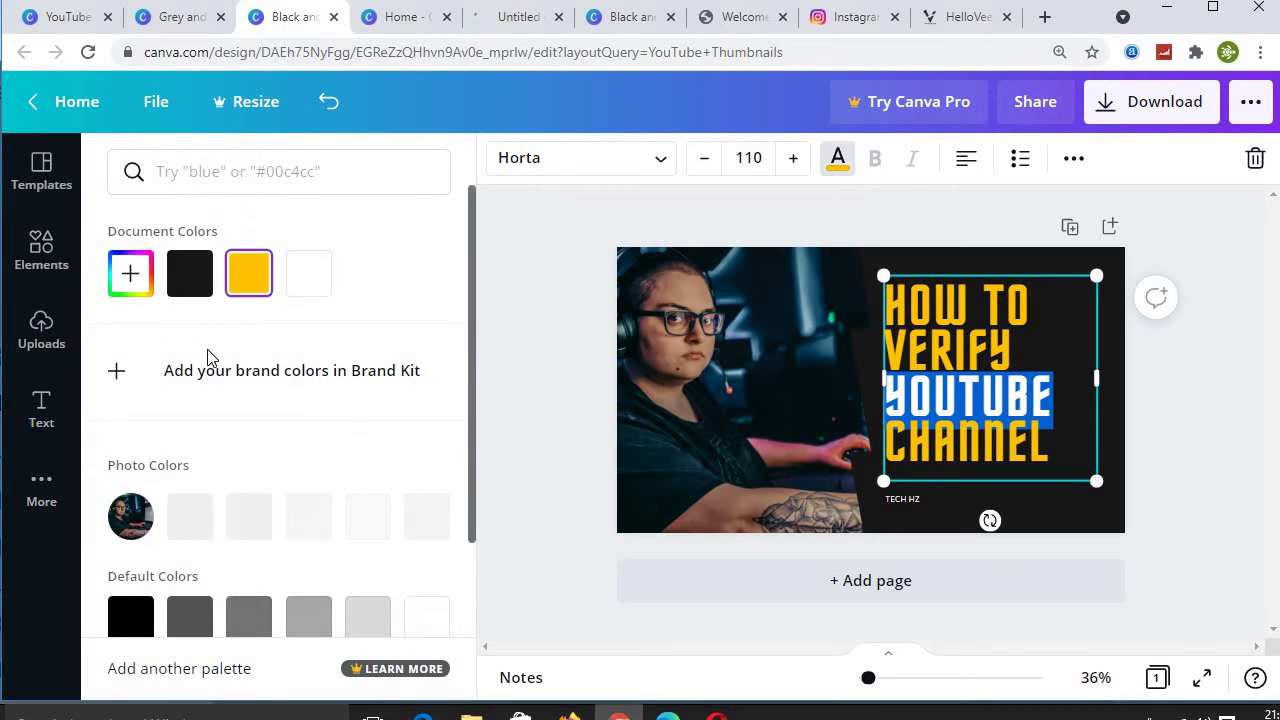
pyautogui.scroll(-1, 215, 368)
pyautogui.scroll(-1, 171, 505)
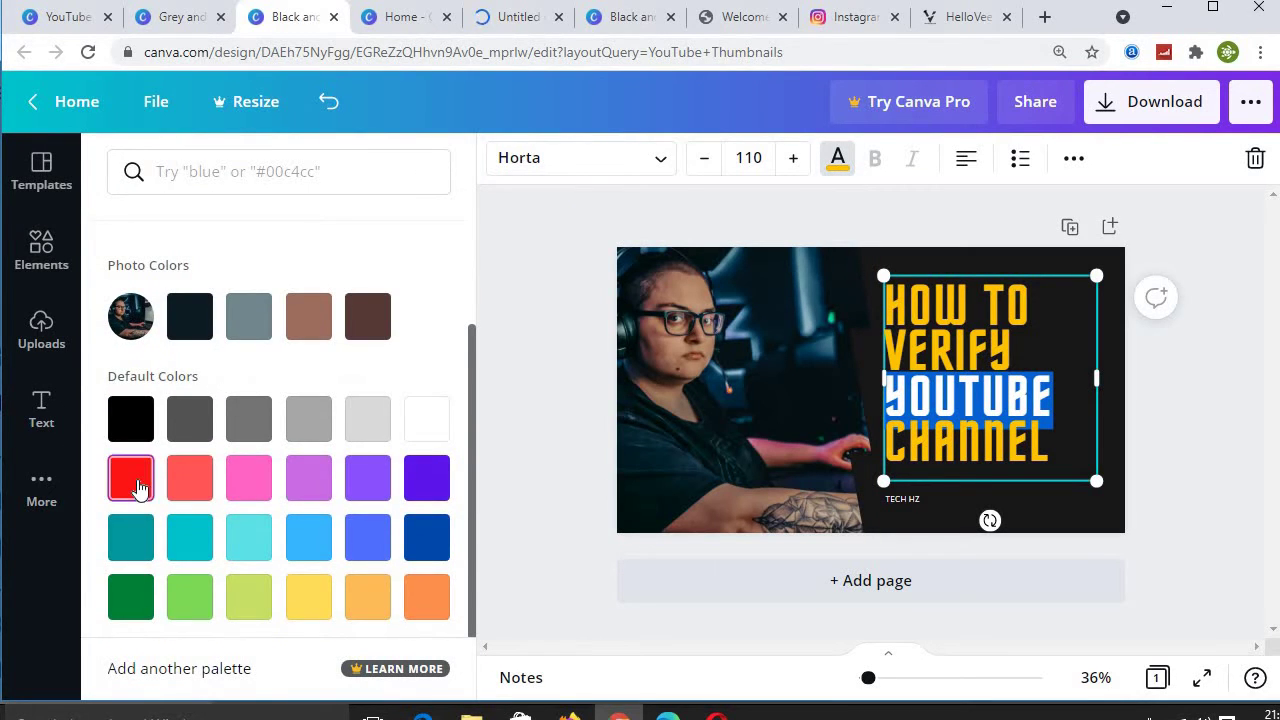
pyautogui.click(131, 478)
pyautogui.click(960, 437)
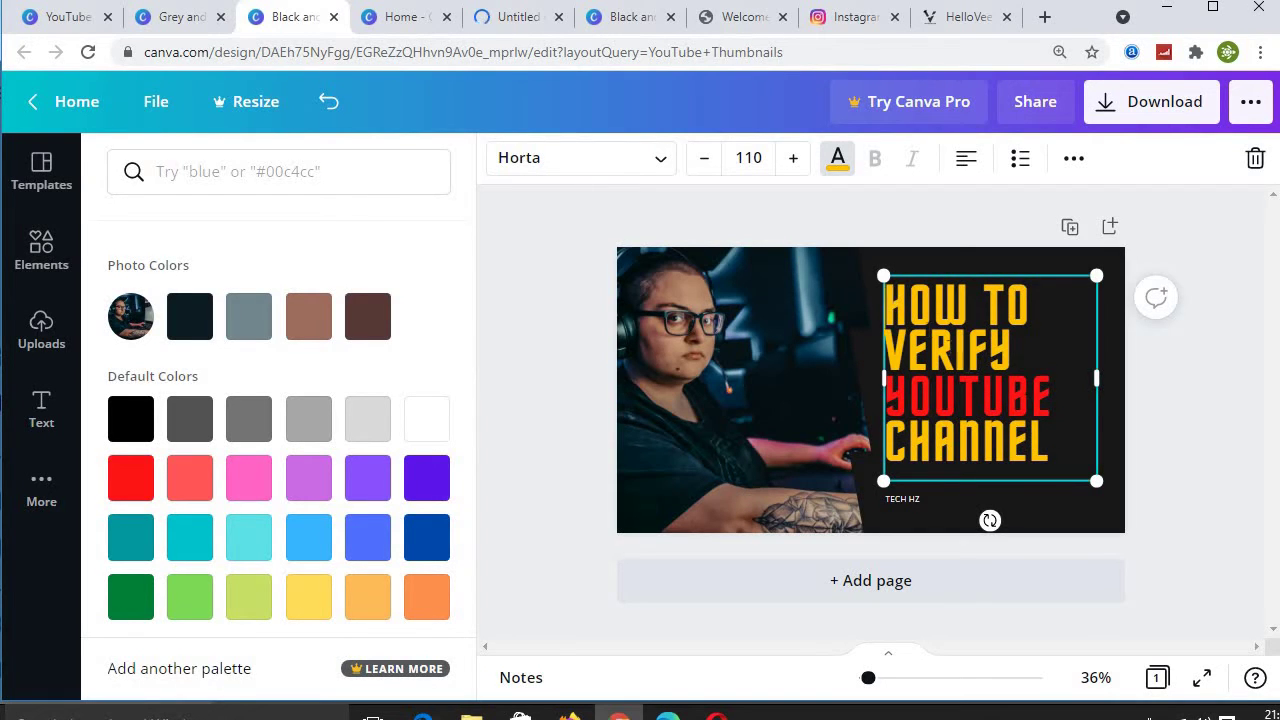
pyautogui.moveTo(886, 292); pyautogui.dragTo(1030, 445)
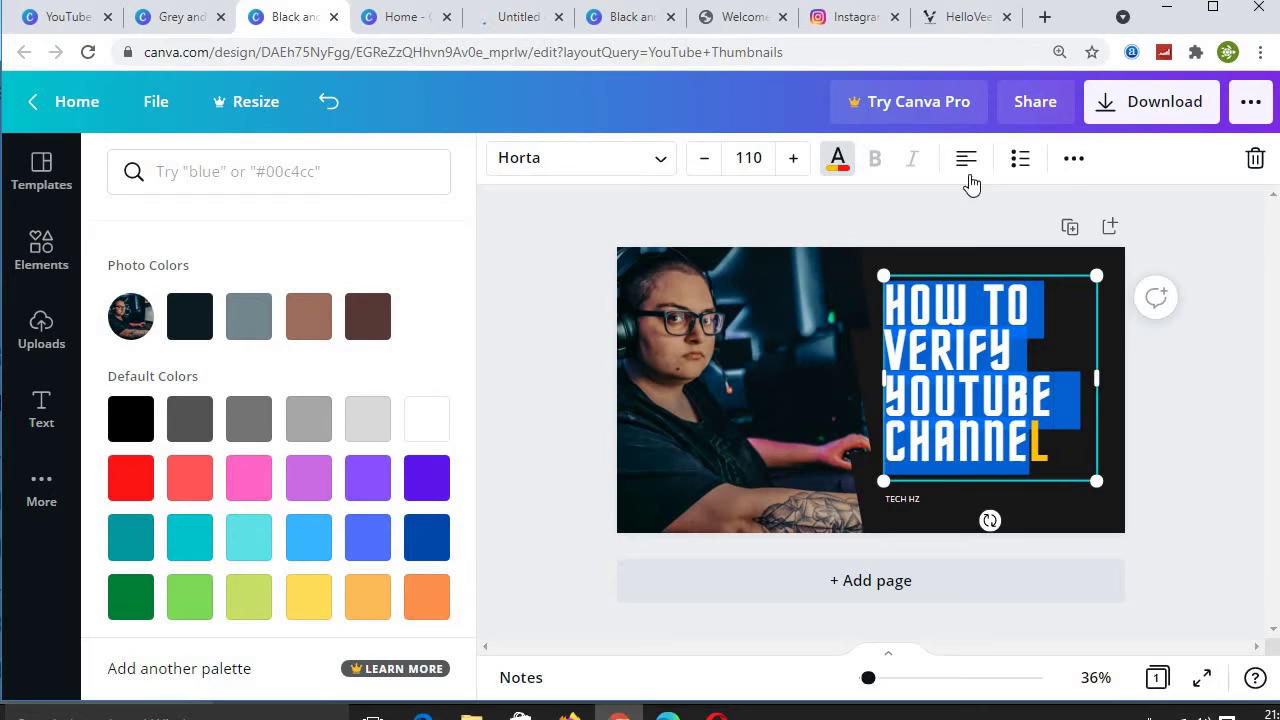
# - Set the headline letter spacing to 69 and line spacing to 0.94
pyautogui.click(1087, 166)
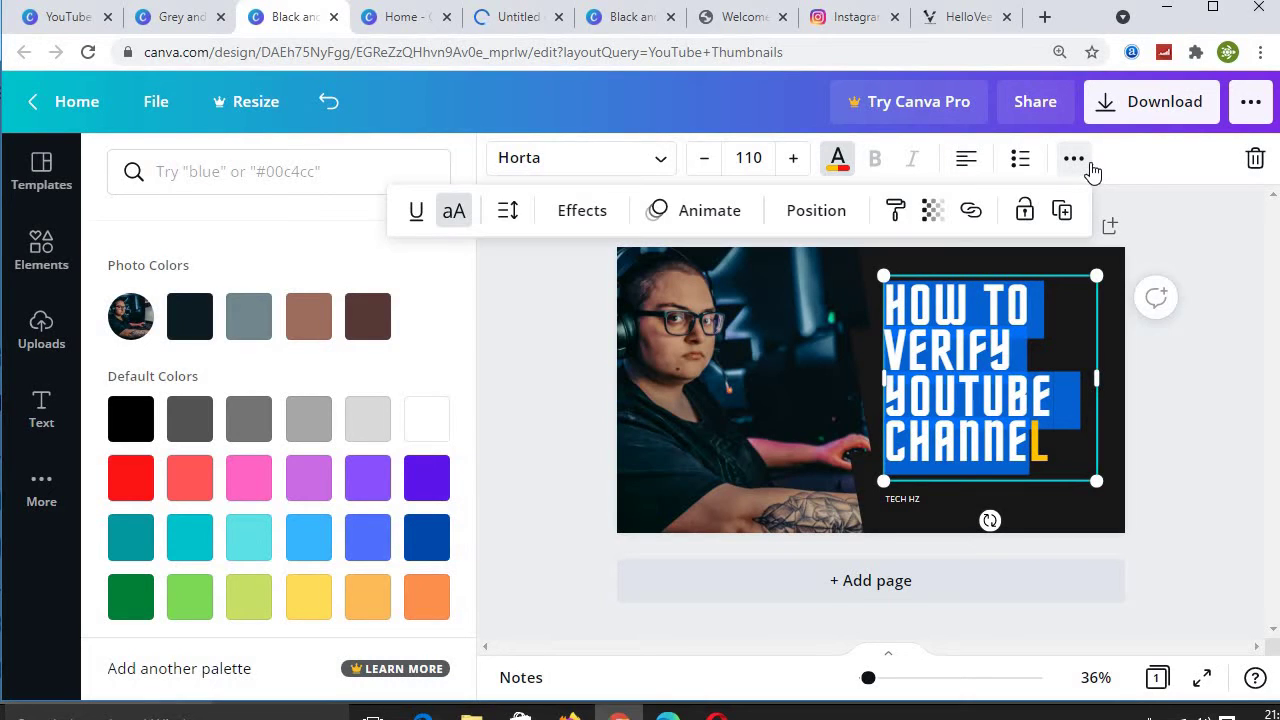
pyautogui.click(519, 220)
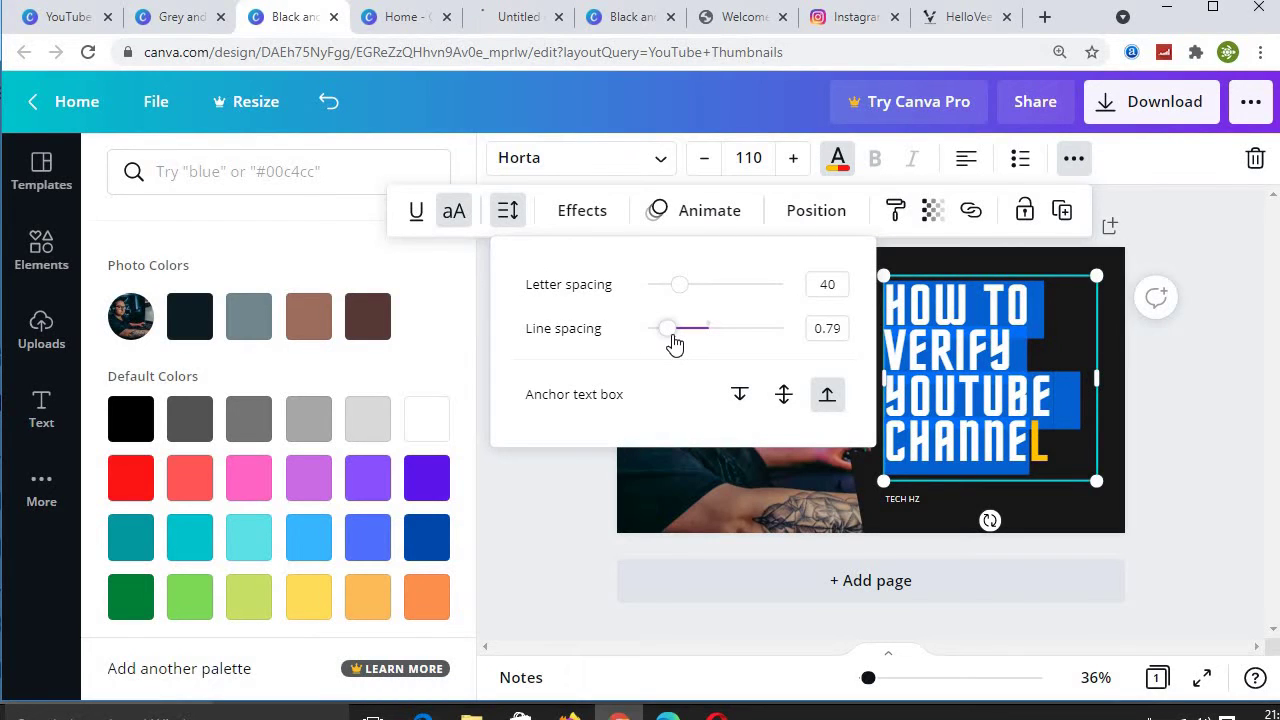
pyautogui.moveTo(674, 343)
pyautogui.mouseDown()
pyautogui.moveTo(700, 340)
pyautogui.moveTo(682, 347)
pyautogui.mouseUp()
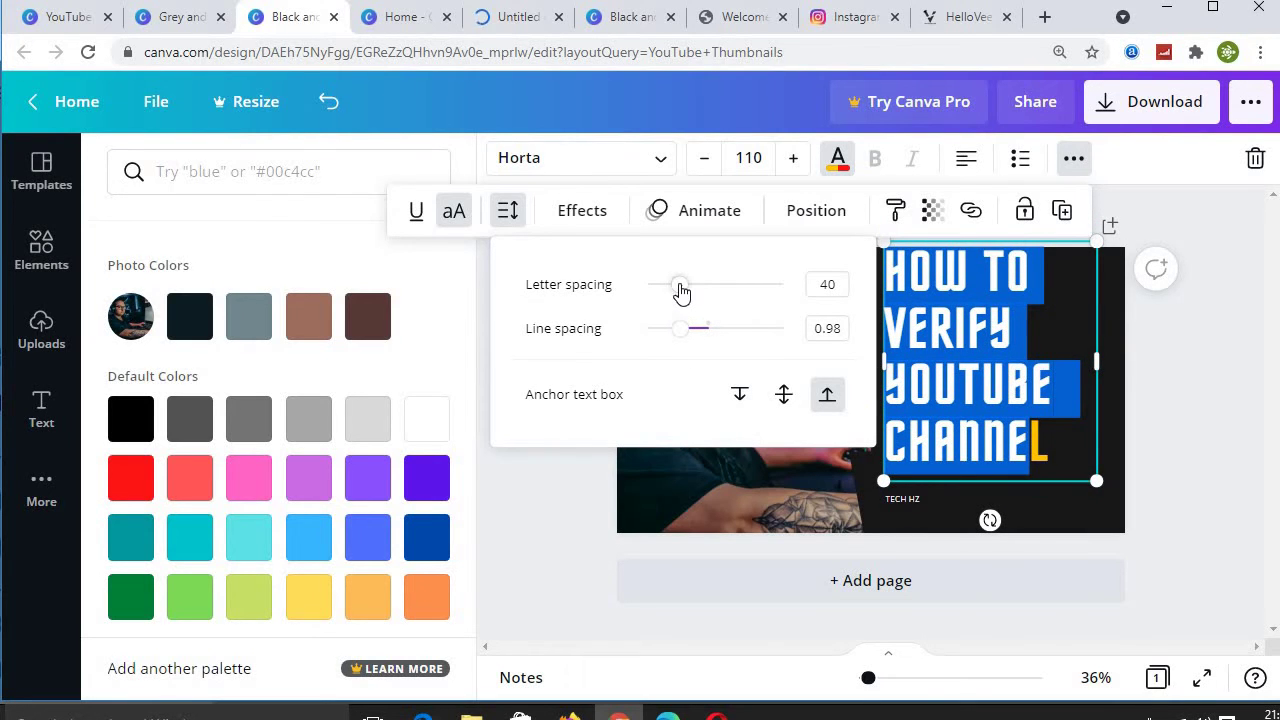
pyautogui.moveTo(698, 293); pyautogui.dragTo(683, 294)
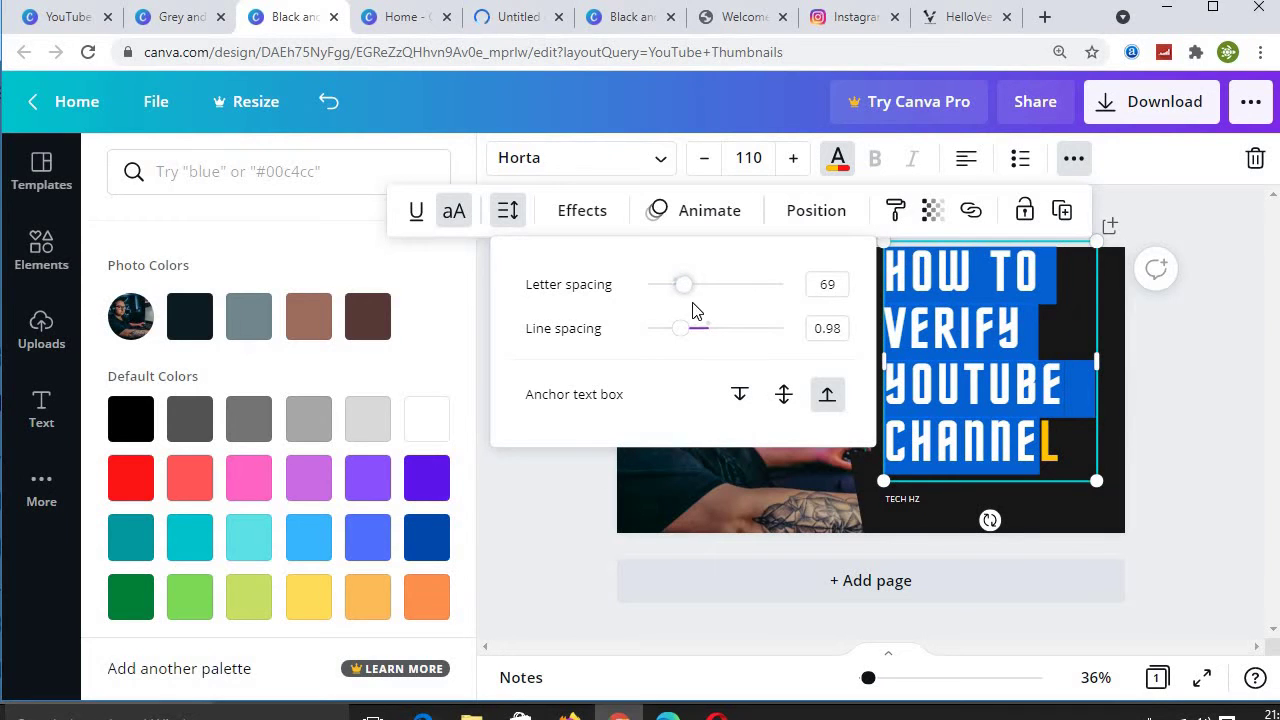
pyautogui.moveTo(685, 346); pyautogui.dragTo(679, 346)
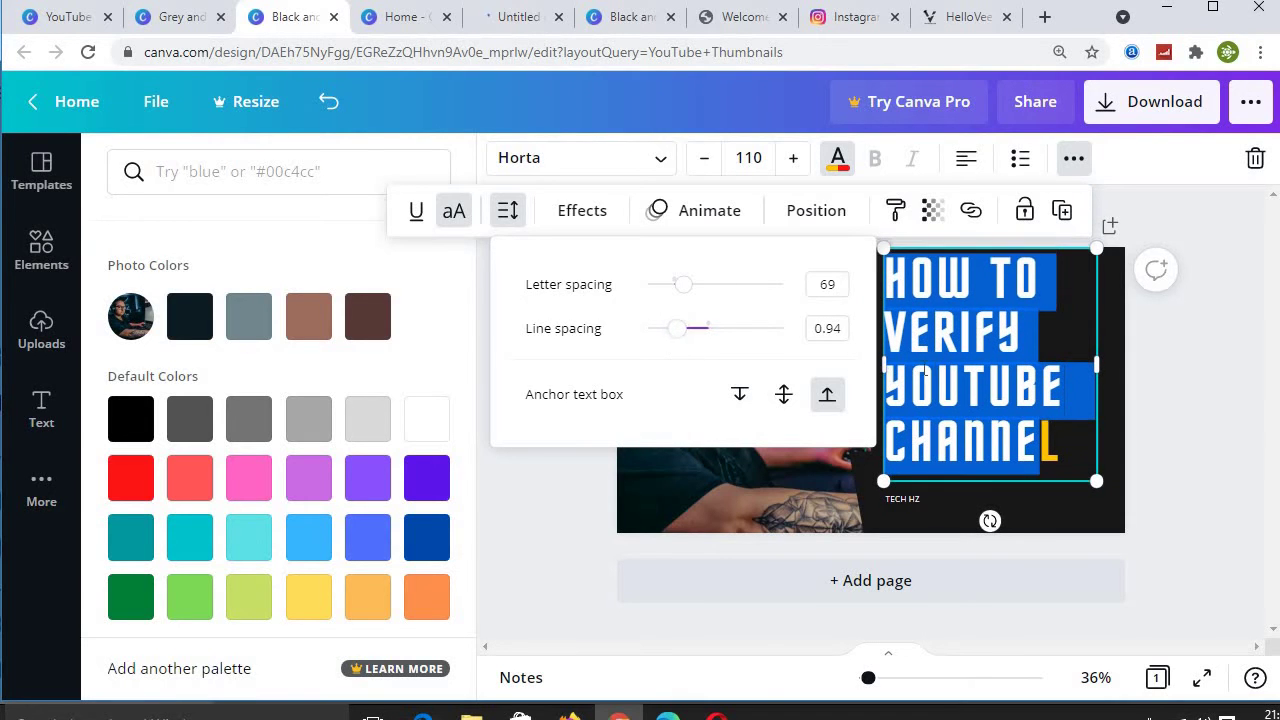
pyautogui.click(937, 400)
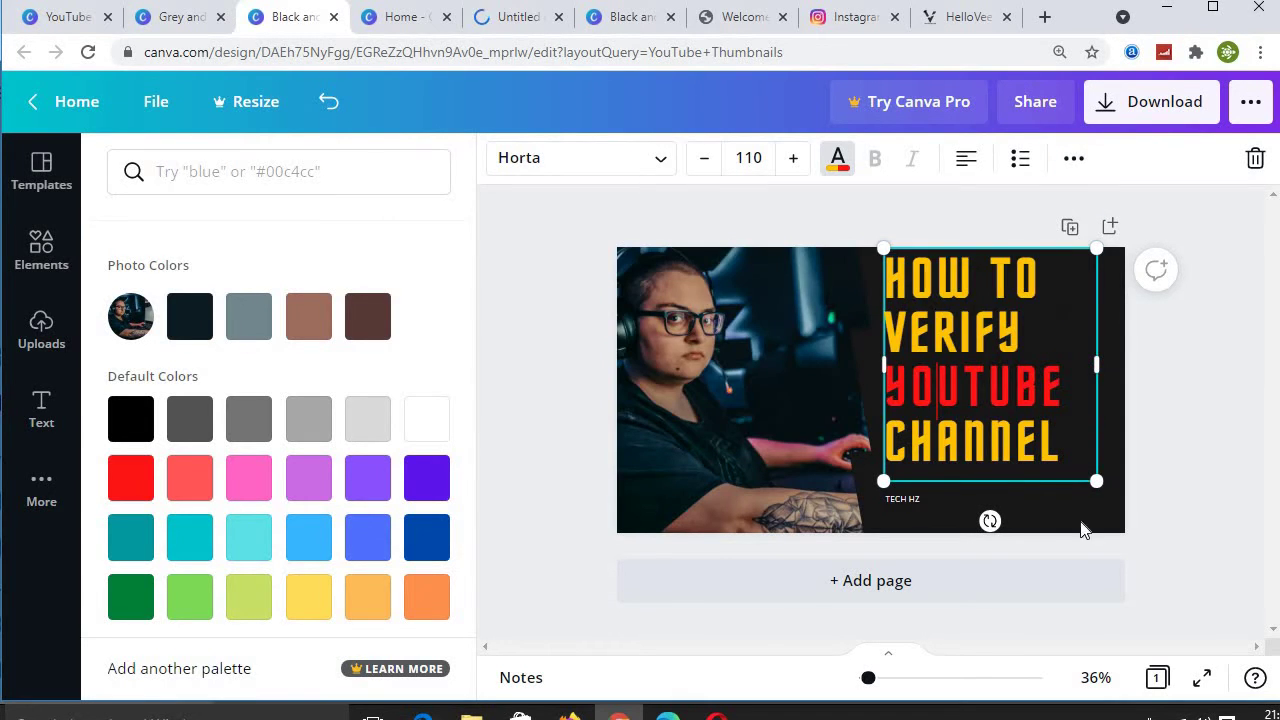
# - Nudge the headline lower and further right, and shift the gamer photo slightly right
pyautogui.click(990, 325)
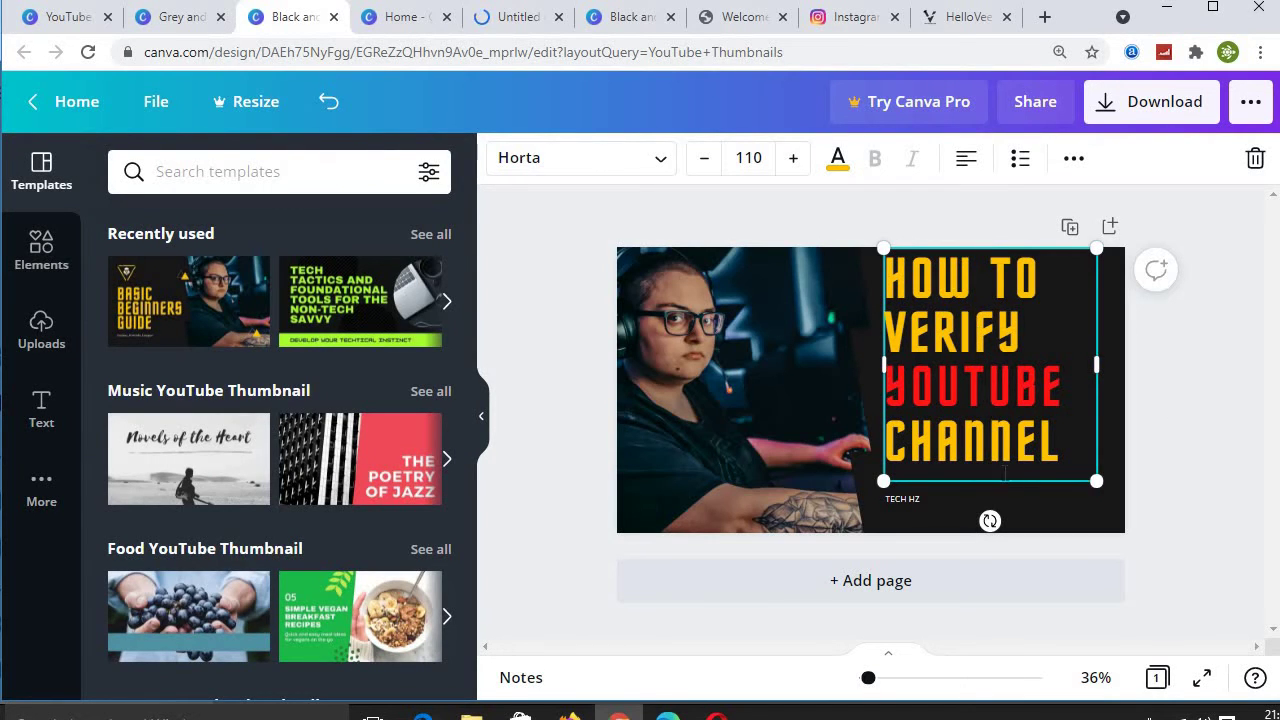
pyautogui.moveTo(1002, 482); pyautogui.dragTo(1002, 501)
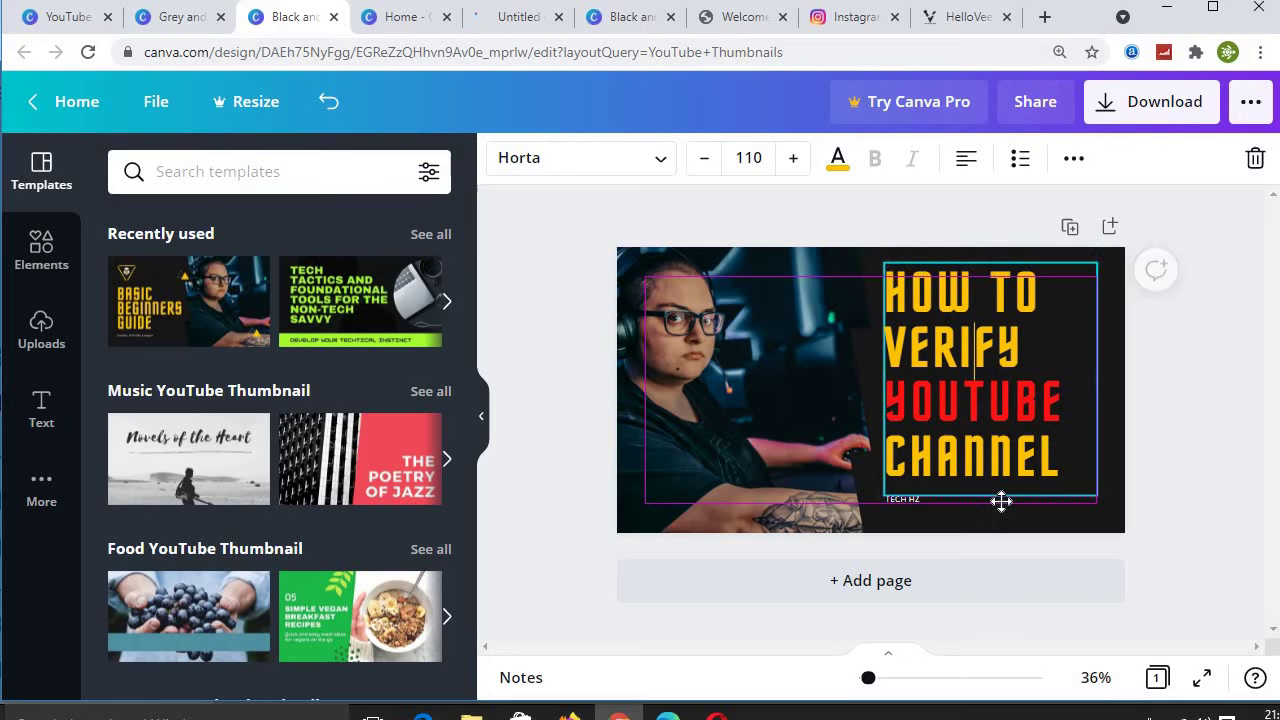
pyautogui.click(744, 414)
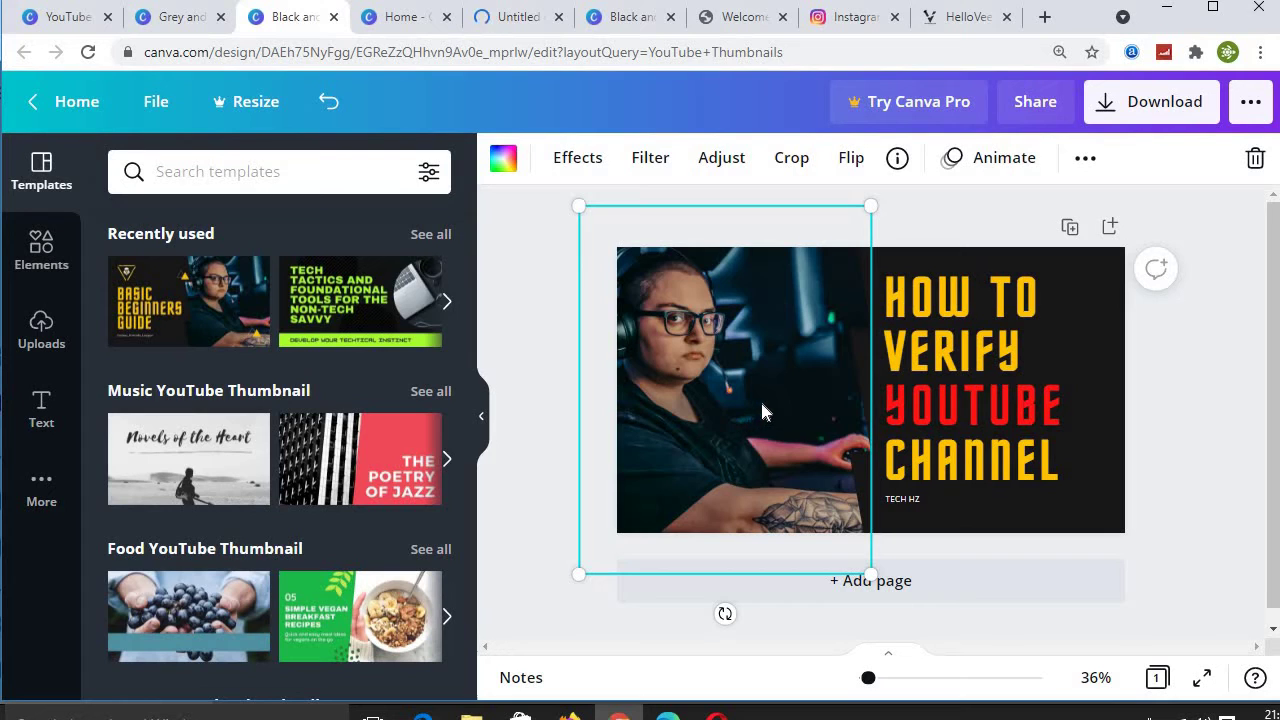
pyautogui.moveTo(740, 414); pyautogui.dragTo(769, 402)
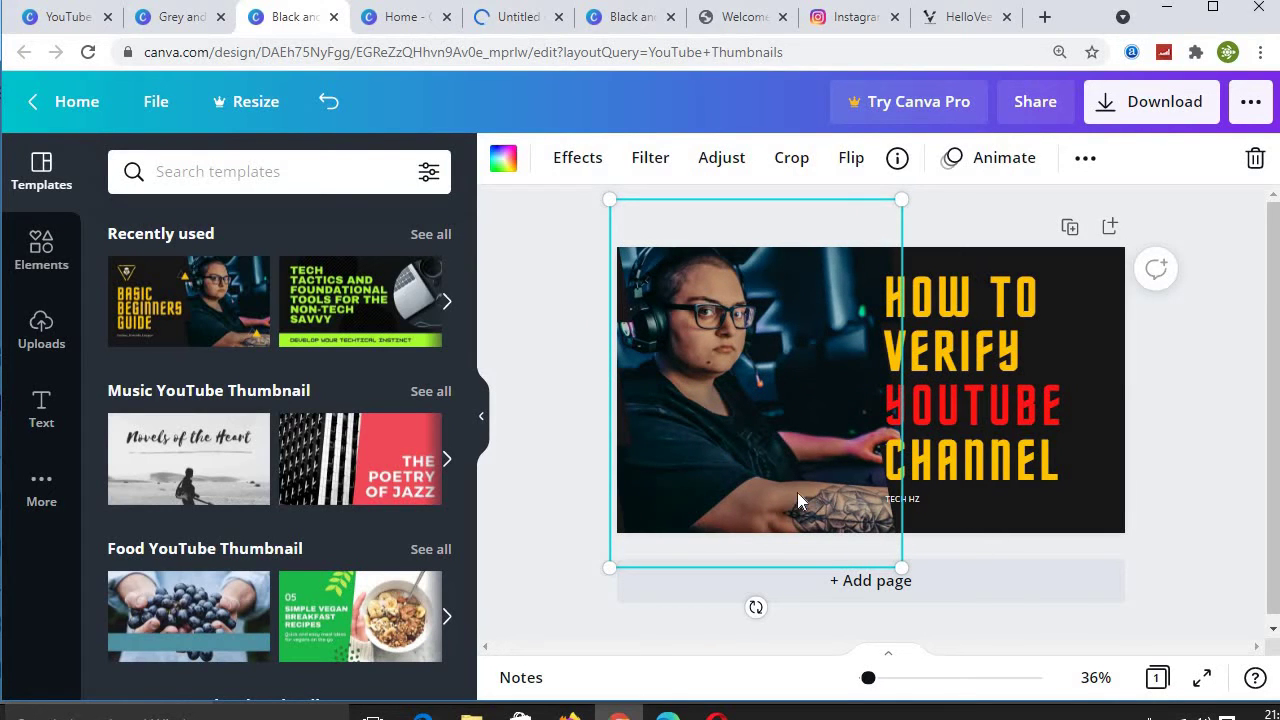
pyautogui.moveTo(797, 493); pyautogui.dragTo(807, 494)
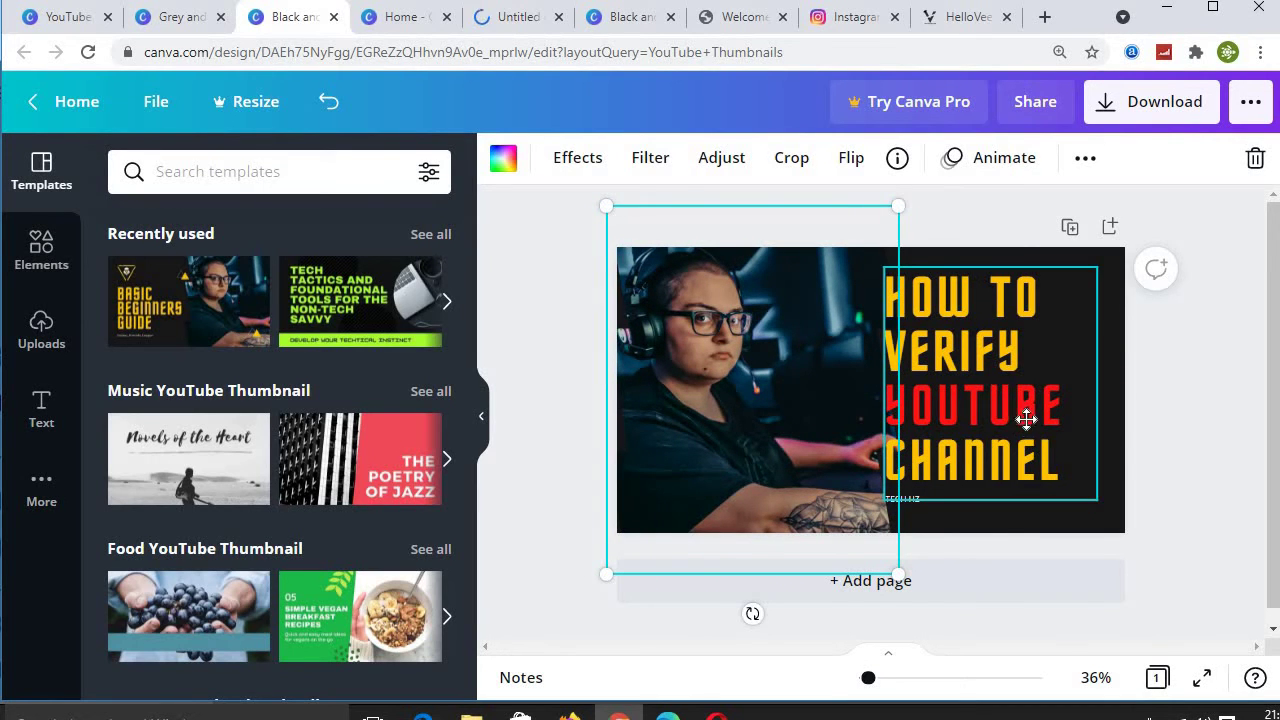
pyautogui.moveTo(1026, 418); pyautogui.dragTo(1040, 418)
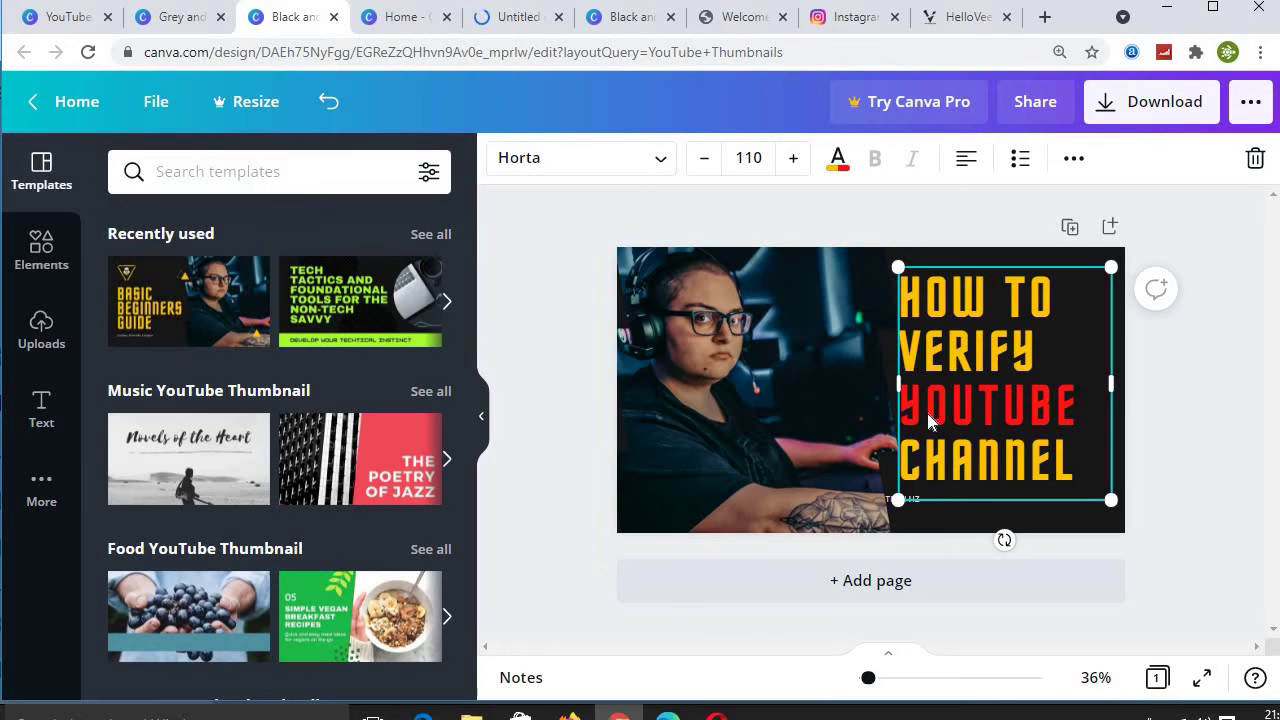
pyautogui.click(40, 268)
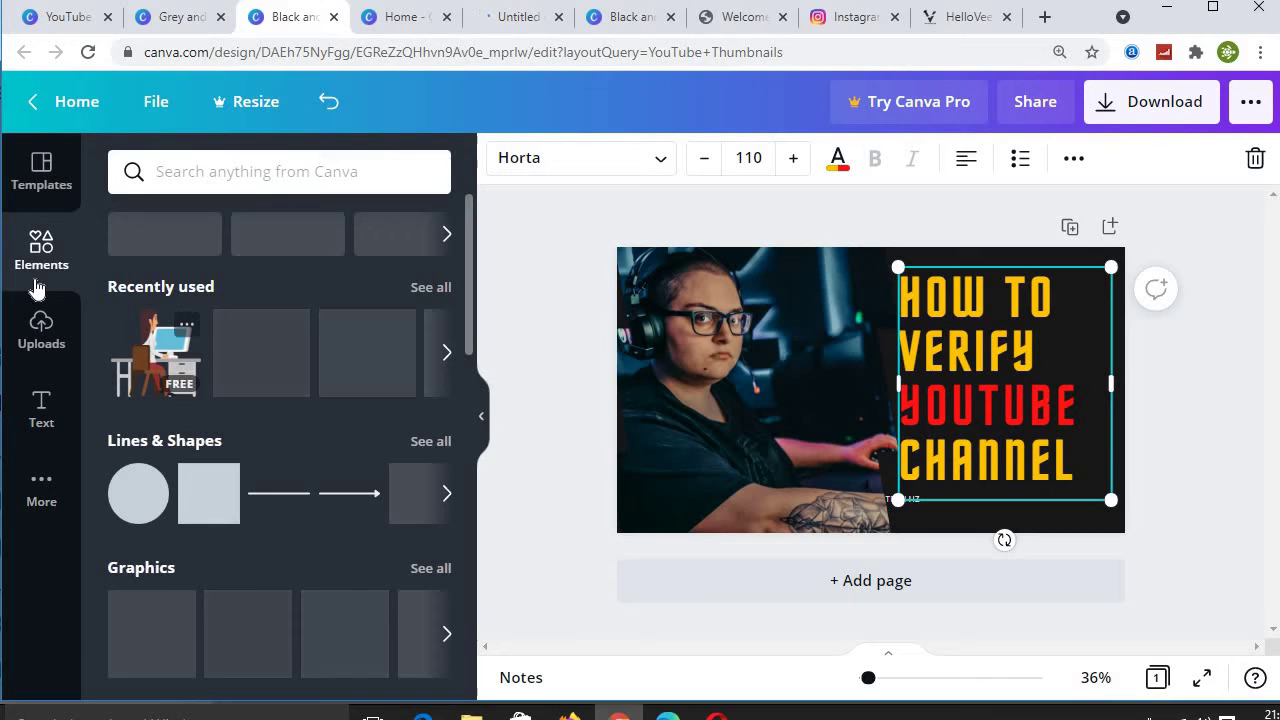
# - Add a YouTube play-button logo over the photo's left and flatten a red square into a bar
pyautogui.click(209, 492)
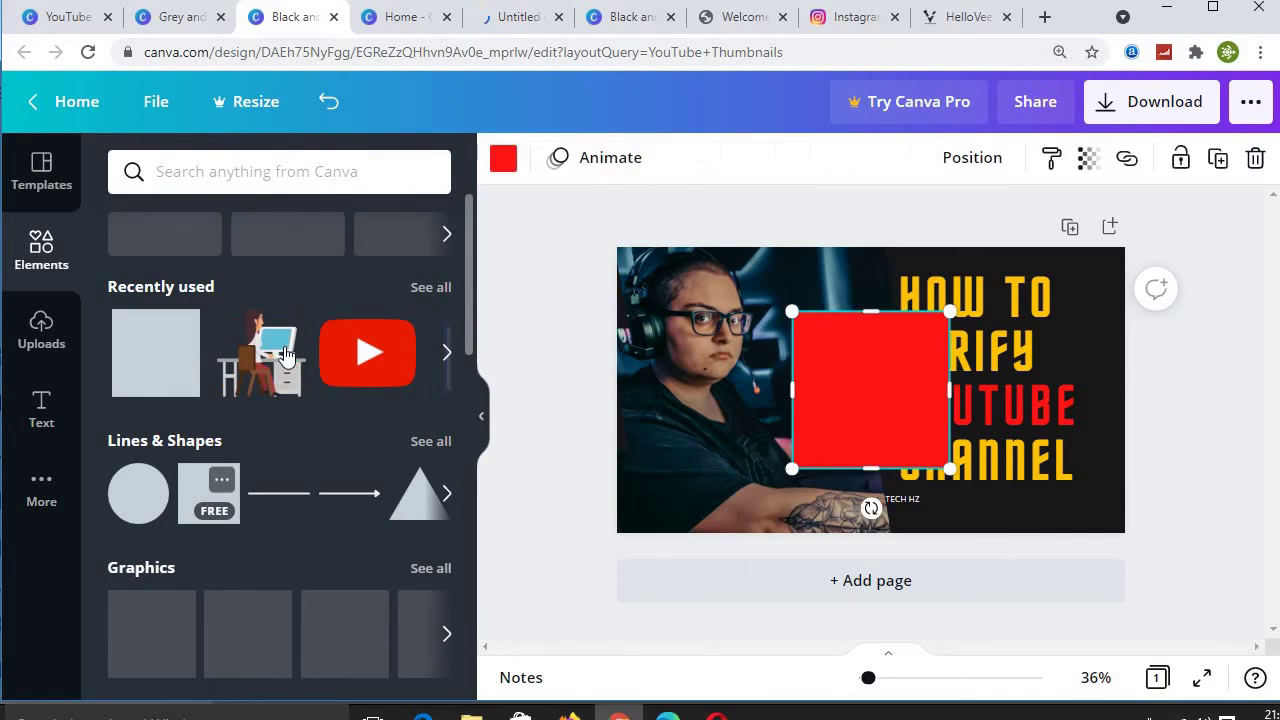
pyautogui.click(390, 375)
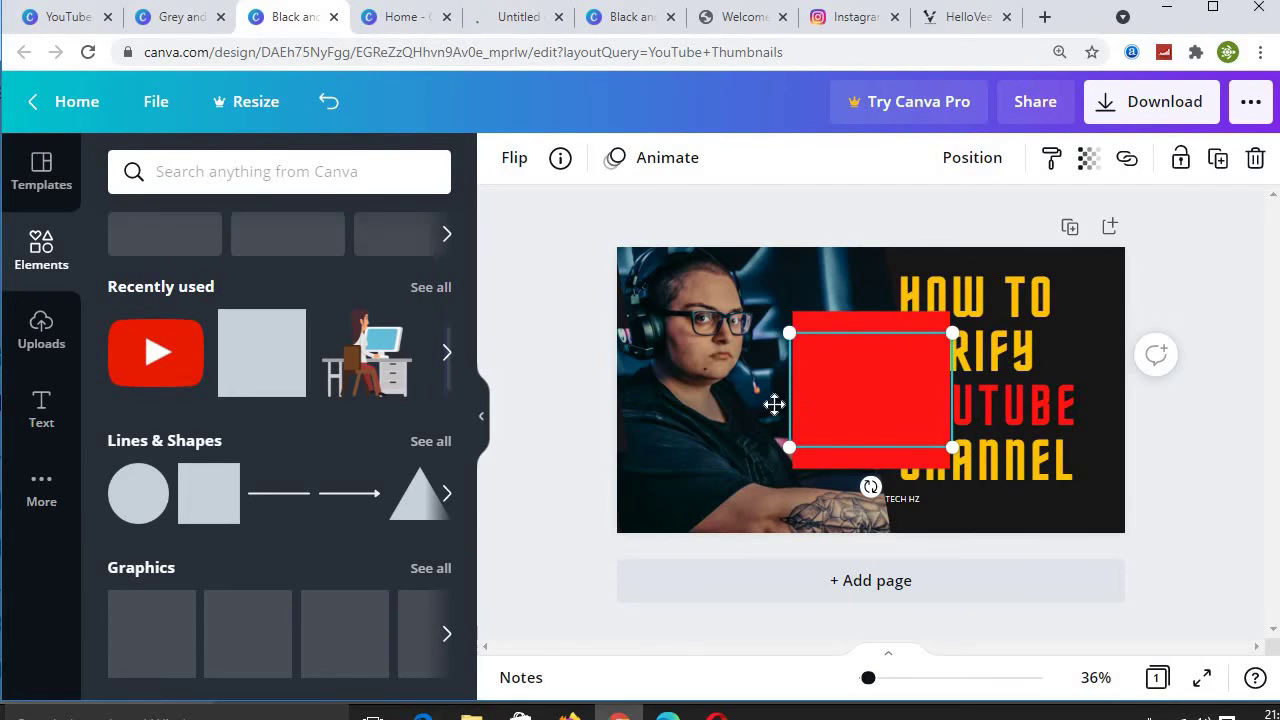
pyautogui.moveTo(737, 420); pyautogui.dragTo(881, 409)
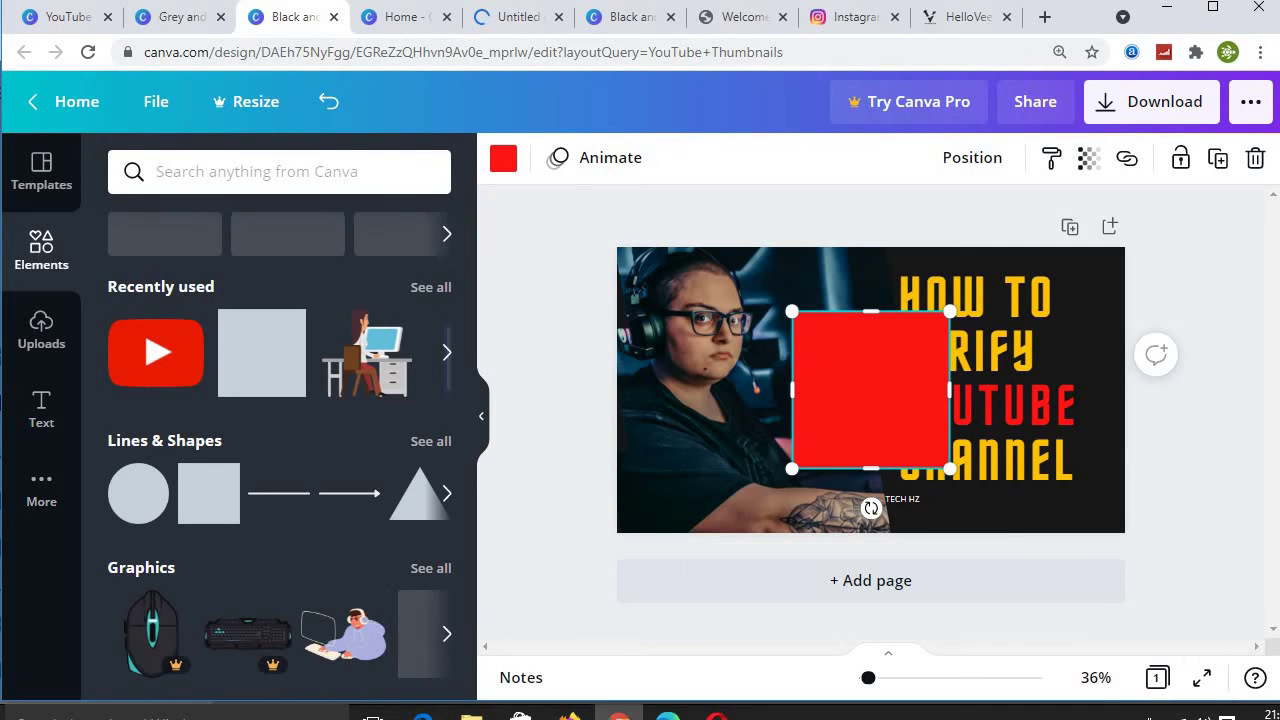
pyautogui.moveTo(878, 468)
pyautogui.mouseDown()
pyautogui.moveTo(886, 380)
pyautogui.moveTo(508, 163)
pyautogui.mouseUp()
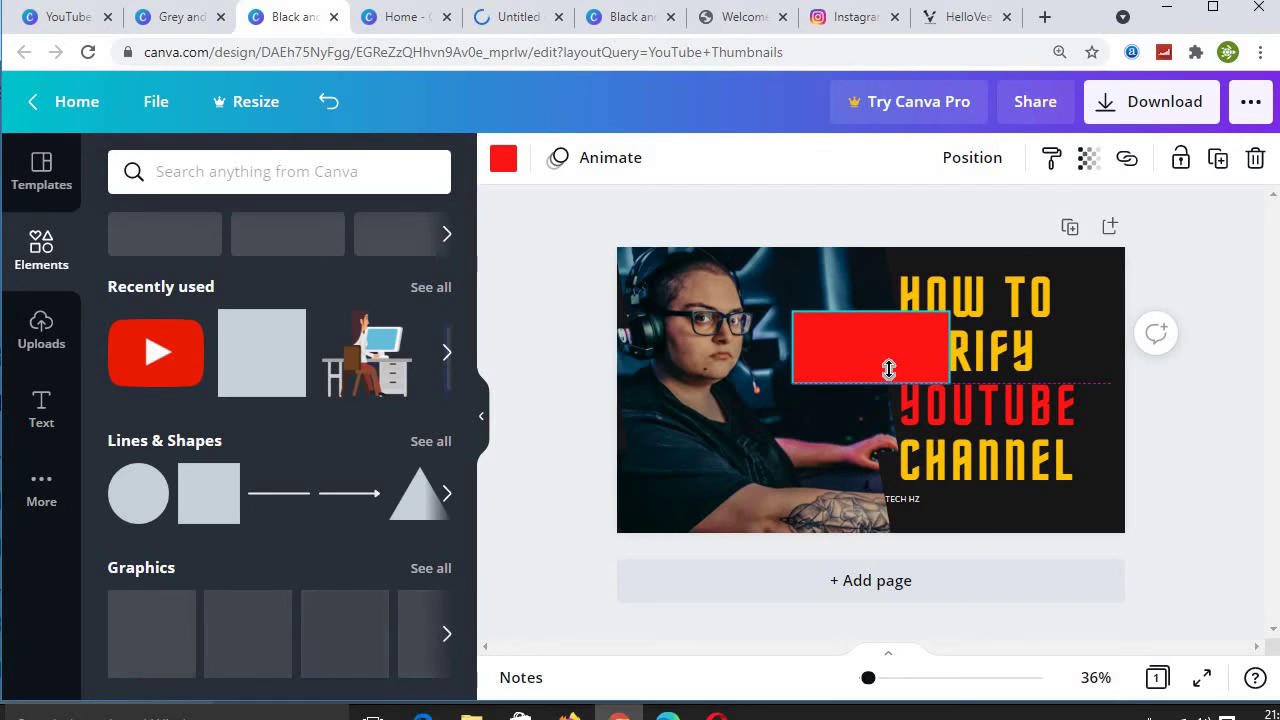
# - Make the bar white and fit it at 454×114 over the YOUTUBE line
pyautogui.click(506, 163)
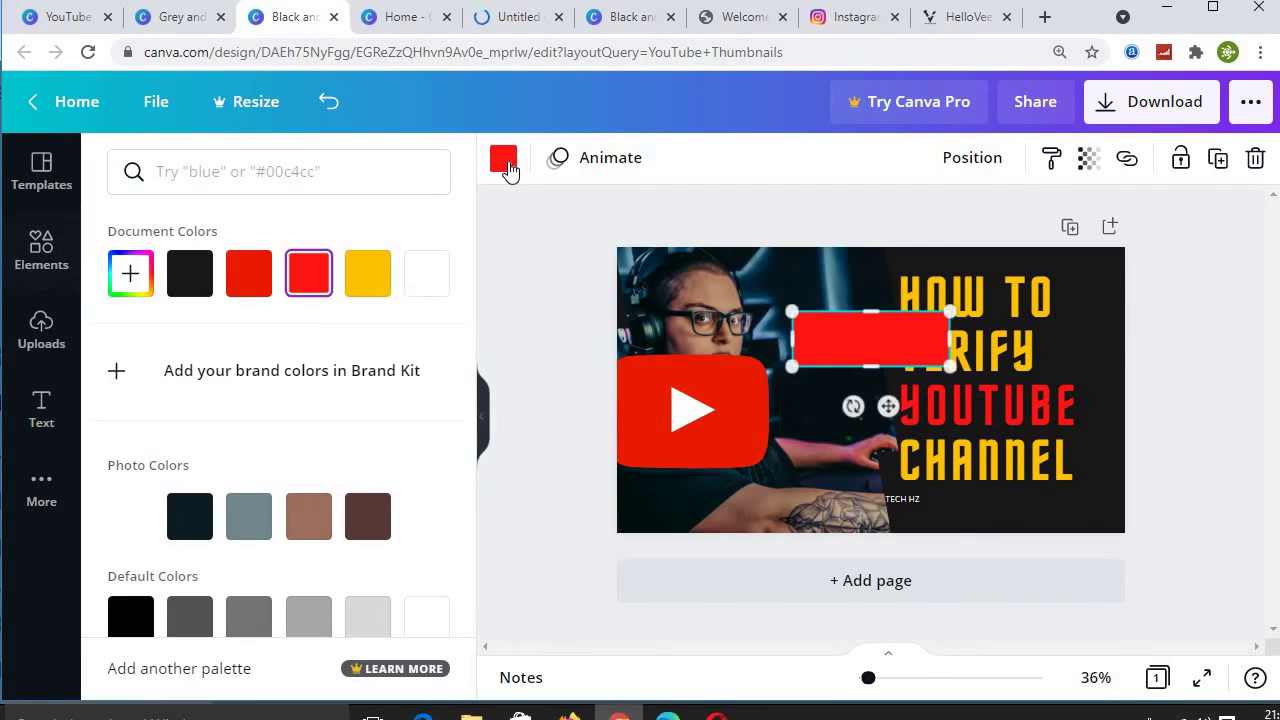
pyautogui.click(426, 288)
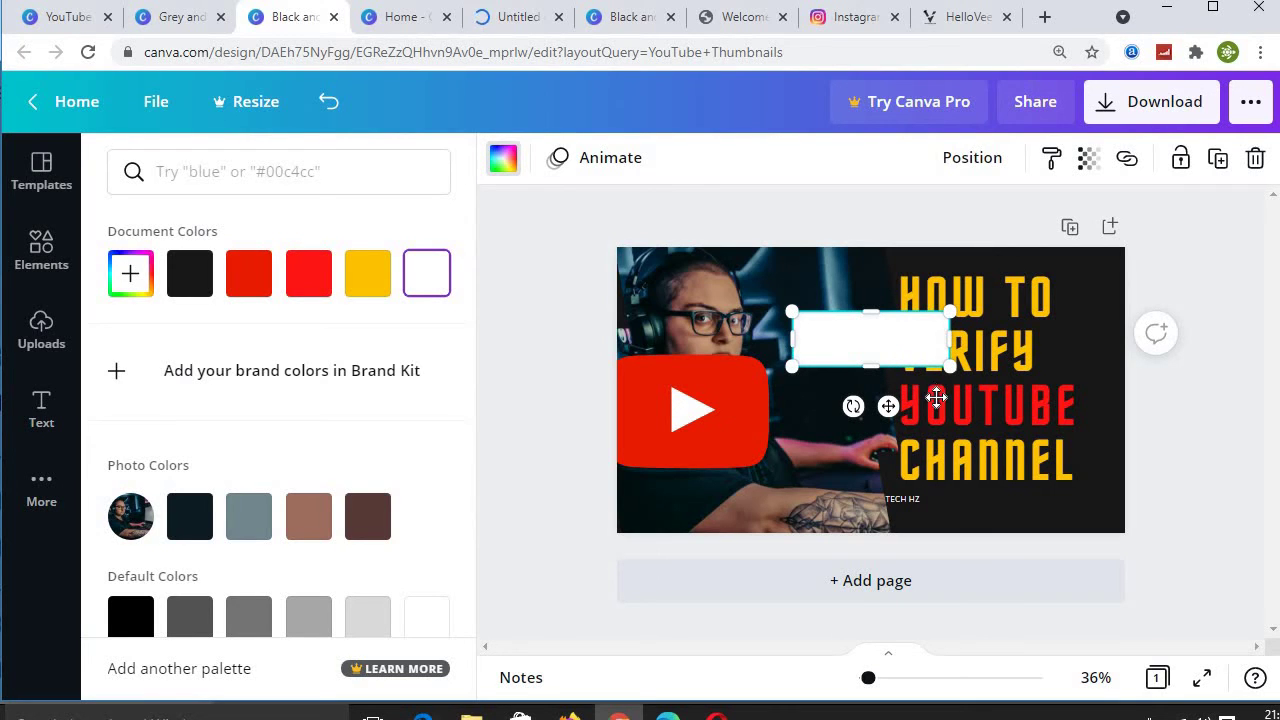
pyautogui.moveTo(883, 332); pyautogui.dragTo(976, 404)
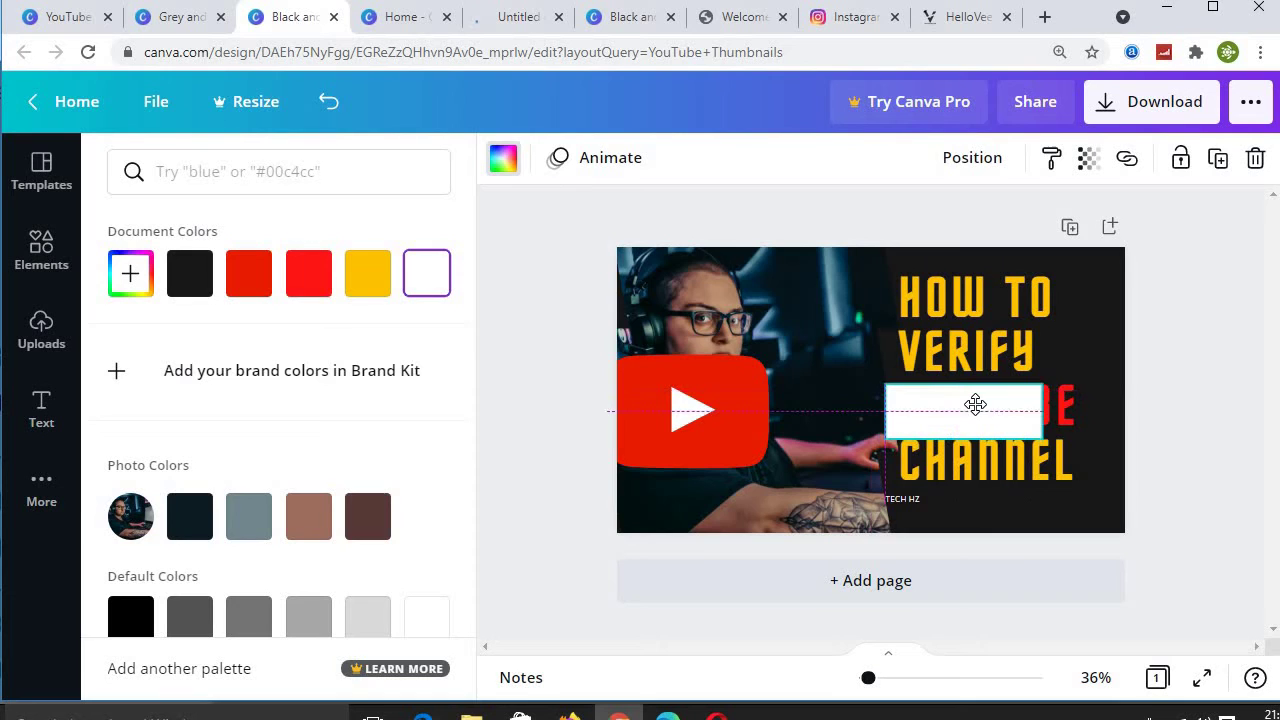
pyautogui.moveTo(976, 404)
pyautogui.mouseDown()
pyautogui.moveTo(986, 448)
pyautogui.moveTo(1078, 410)
pyautogui.mouseUp()
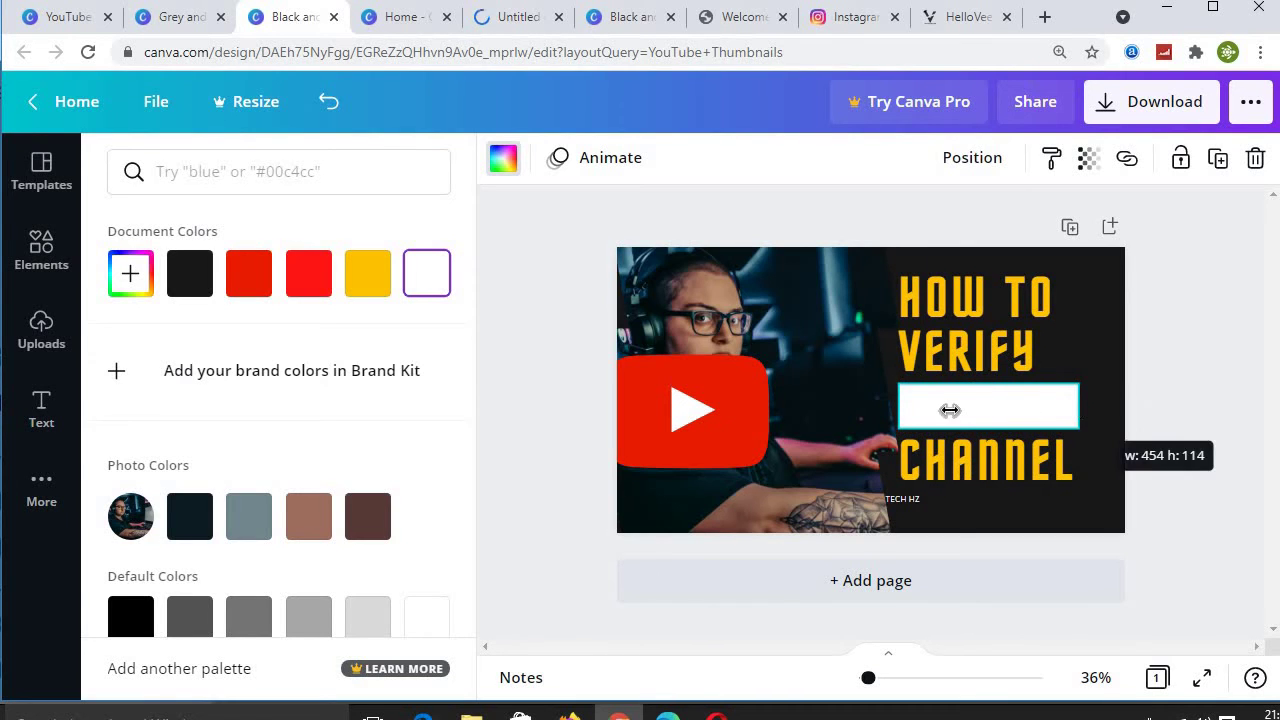
pyautogui.click(955, 418)
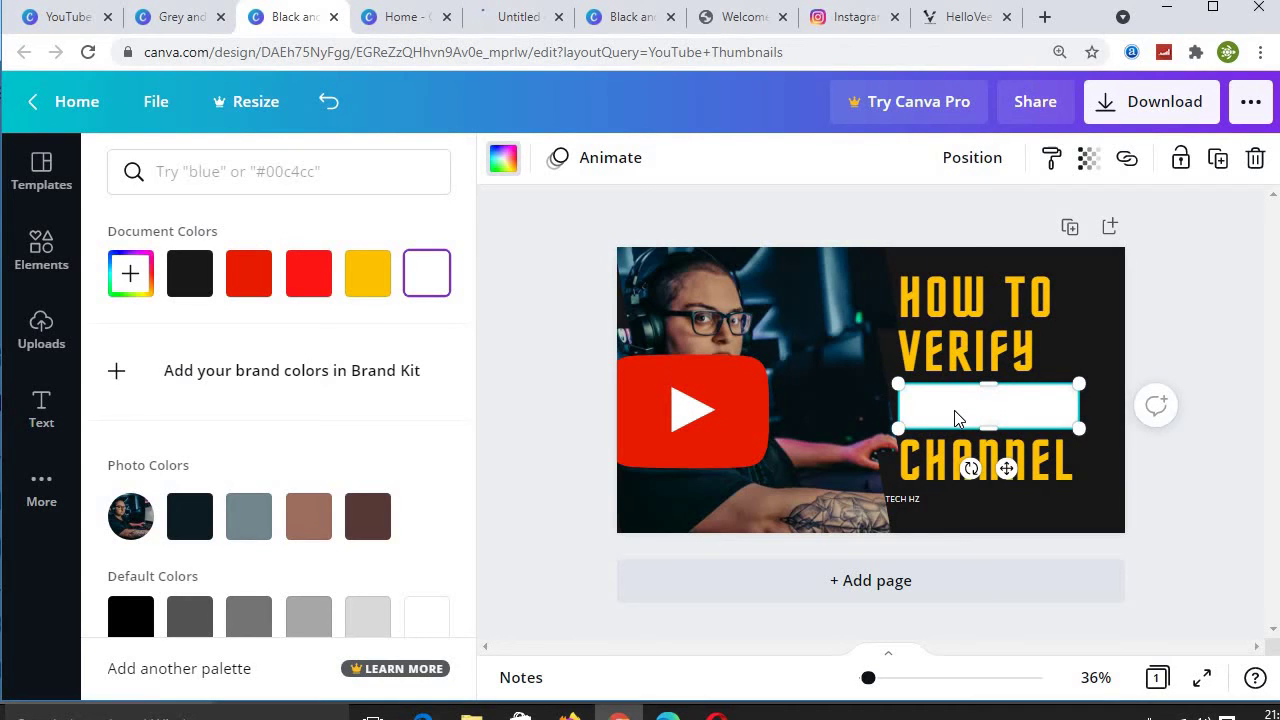
# - Send the white rectangle backward behind the headline text so YOUTUBE shows red on white
pyautogui.click(993, 162)
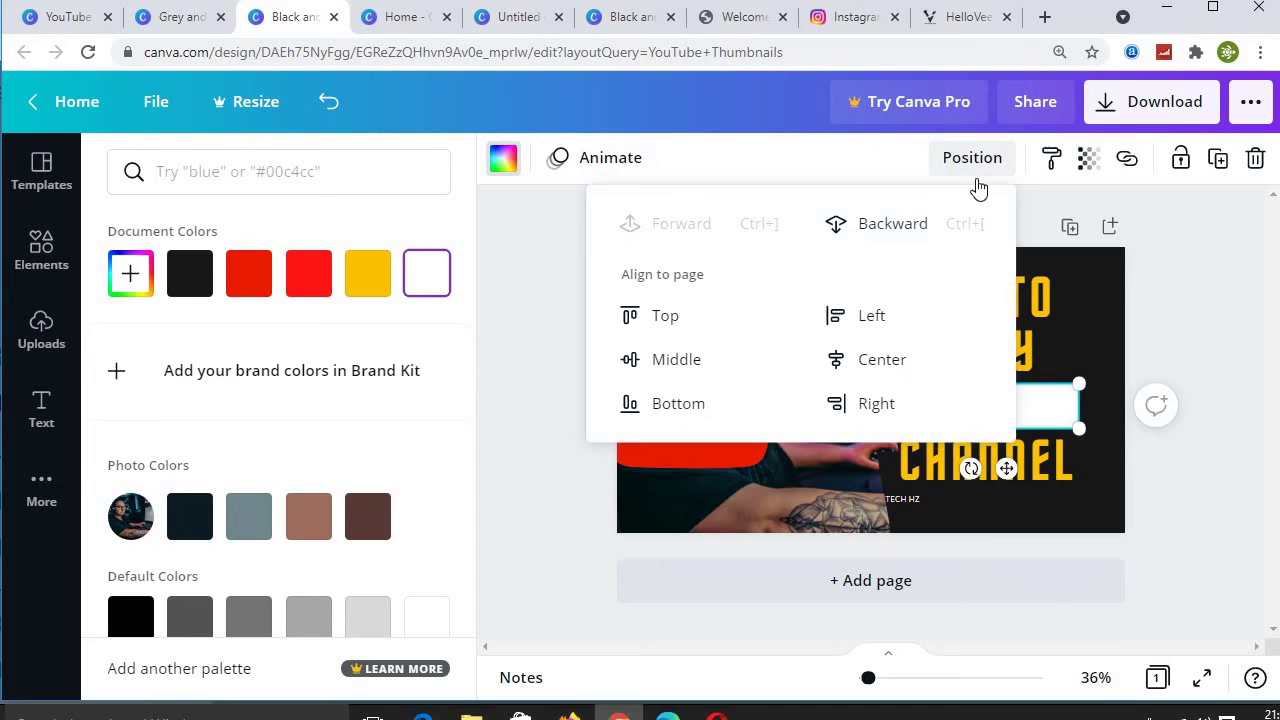
pyautogui.click(880, 240)
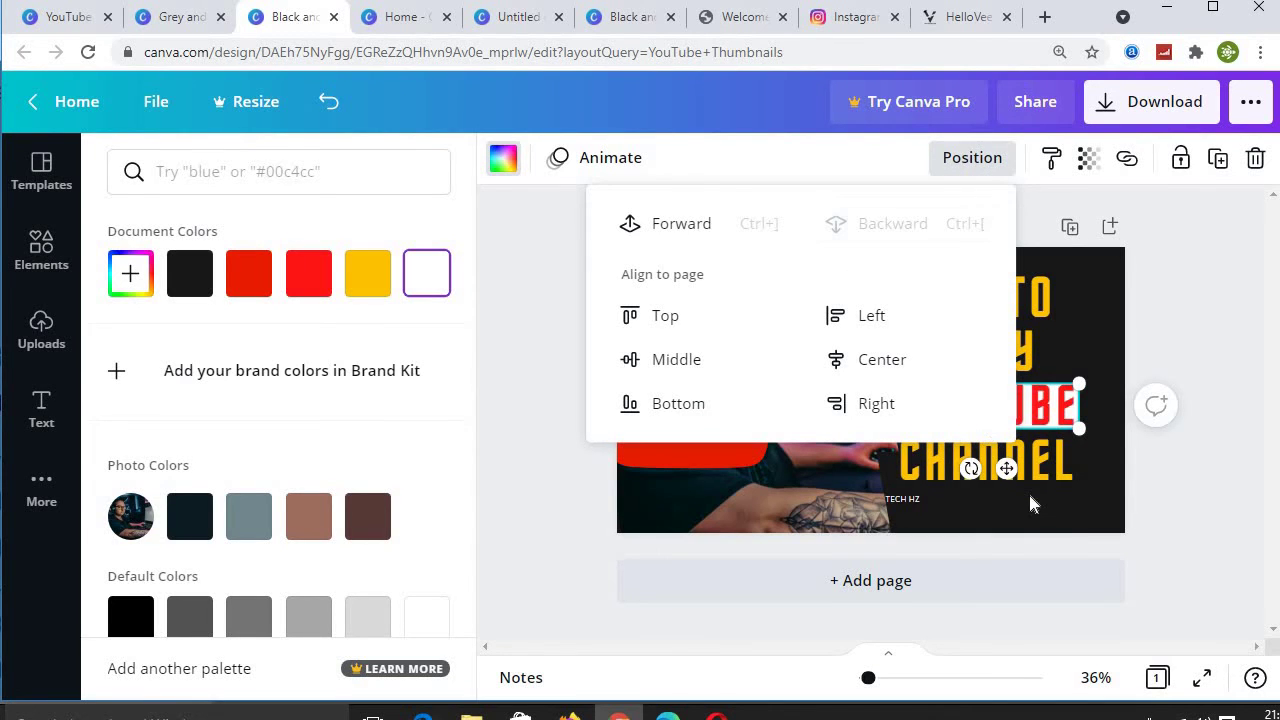
pyautogui.click(1096, 438)
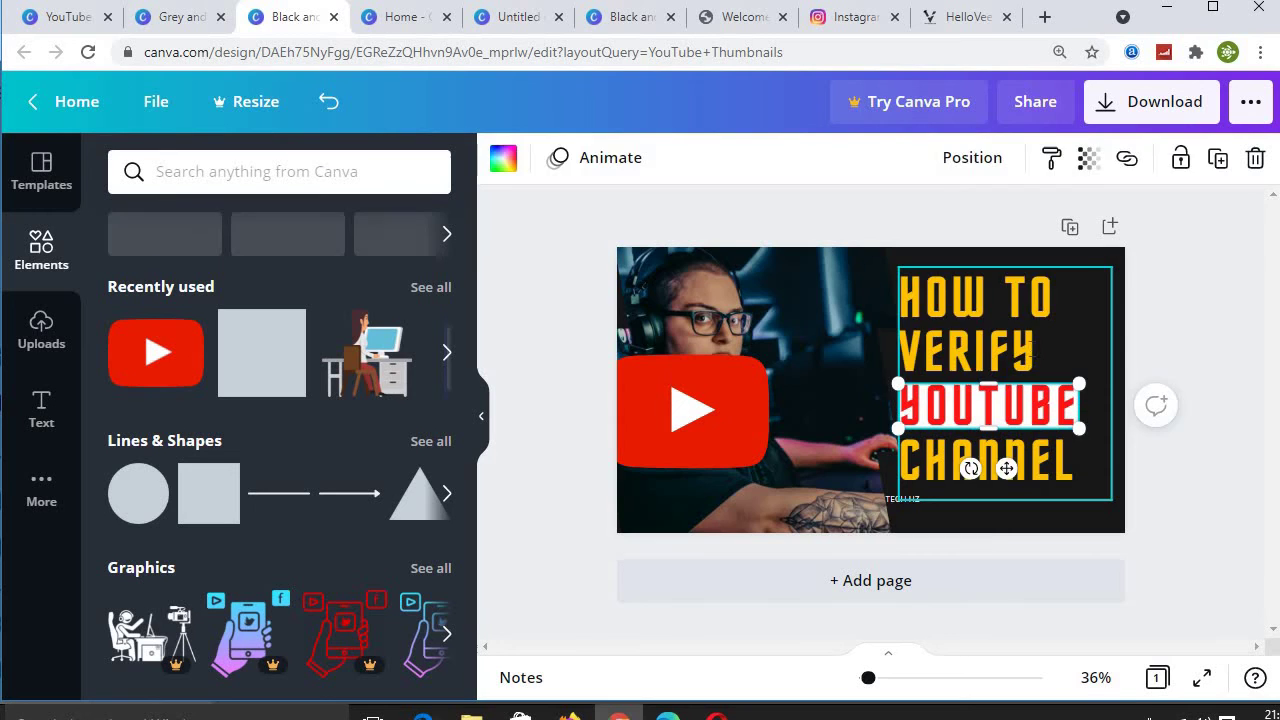
pyautogui.doubleClick(1030, 350)
pyautogui.moveTo(1036, 350); pyautogui.dragTo(900, 352)
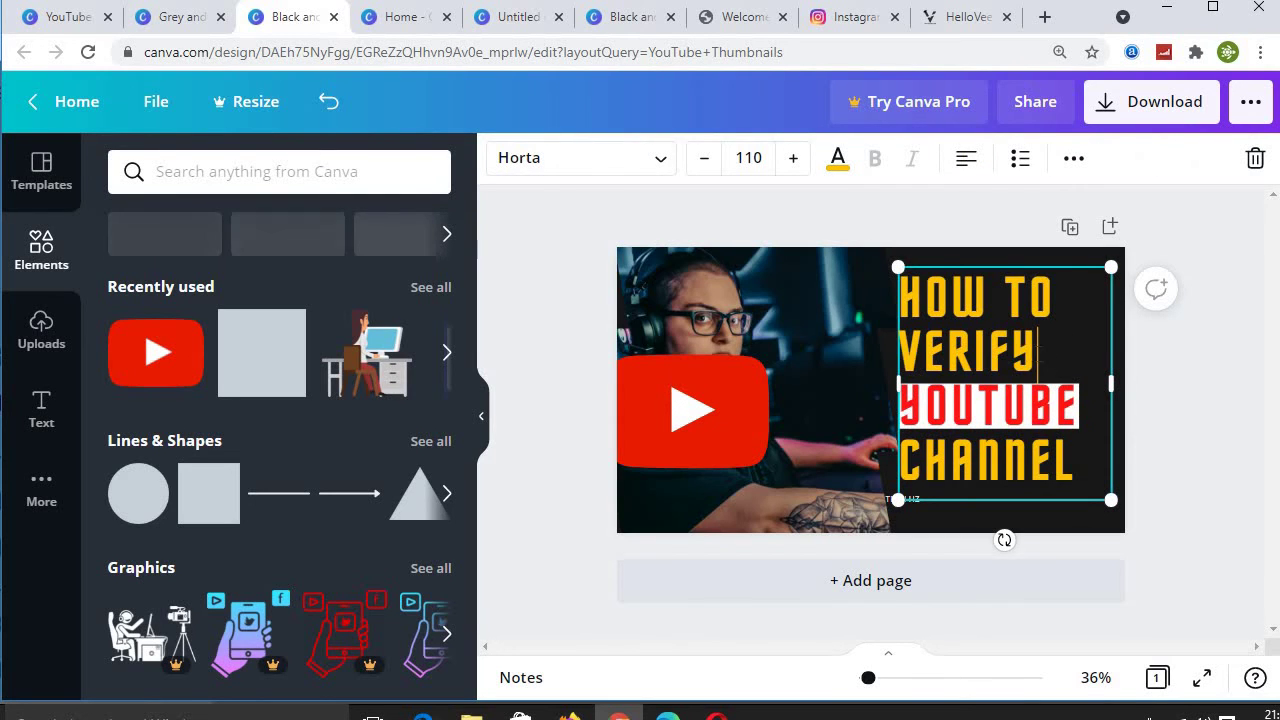
pyautogui.click(836, 160)
pyautogui.scroll(-1, 371, 437)
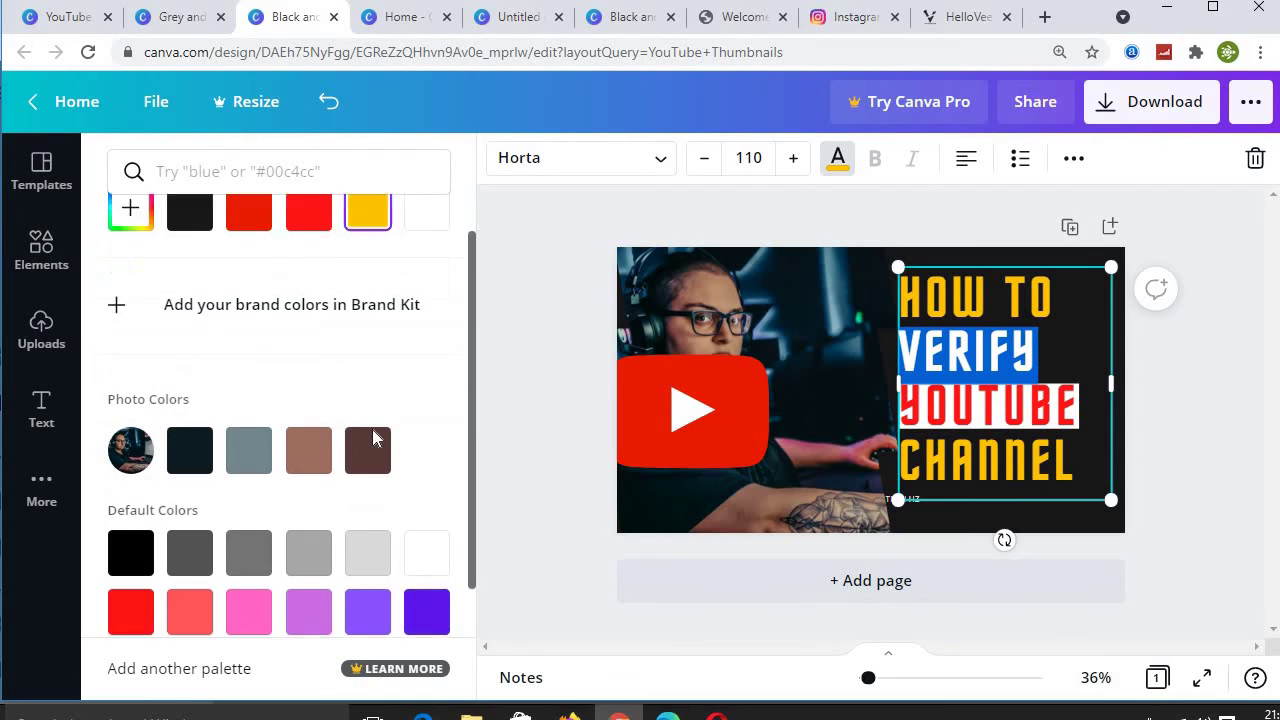
pyautogui.scroll(-2, 340, 470)
pyautogui.click(310, 598)
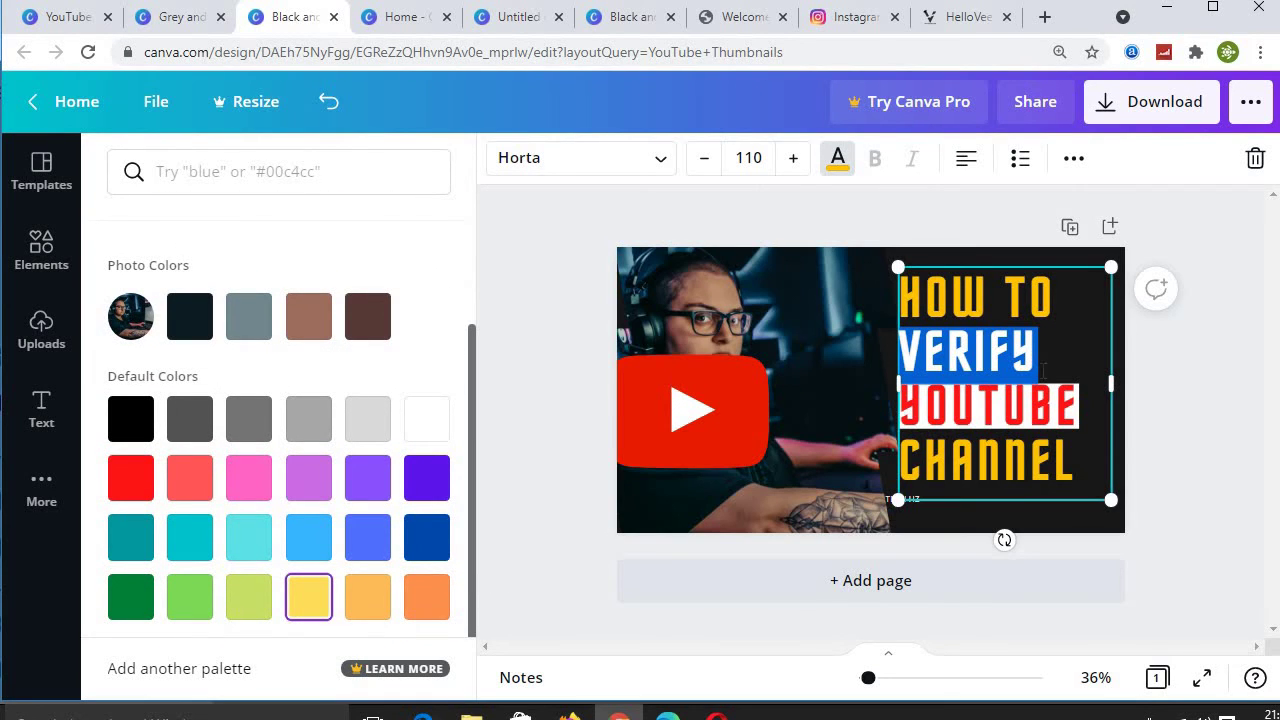
pyautogui.click(1025, 355)
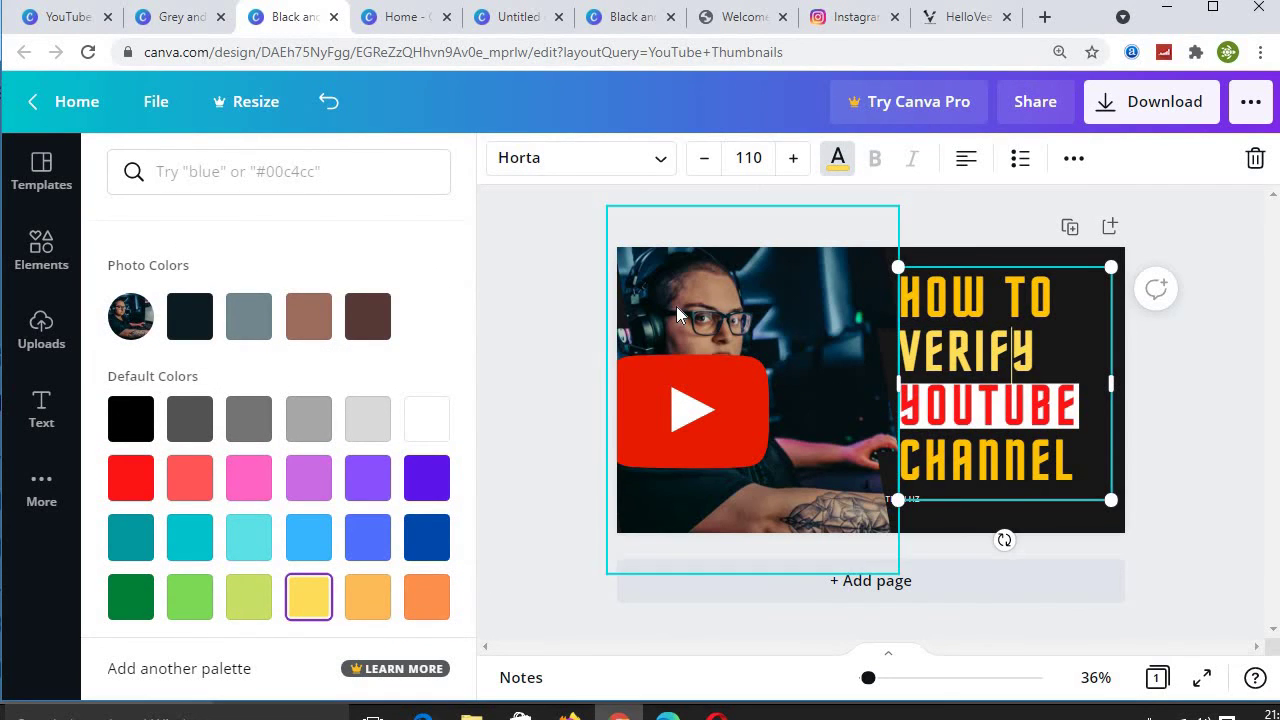
pyautogui.click(432, 600)
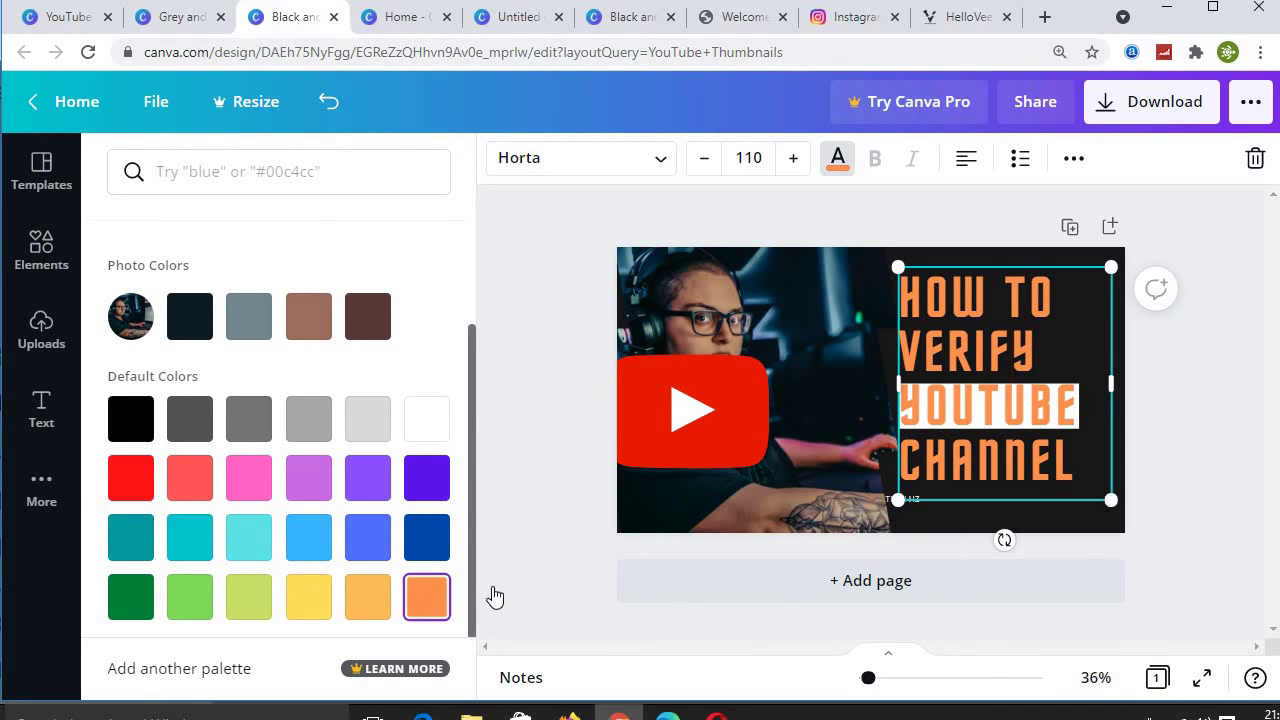
pyautogui.hotkey('ctrl', 'z')
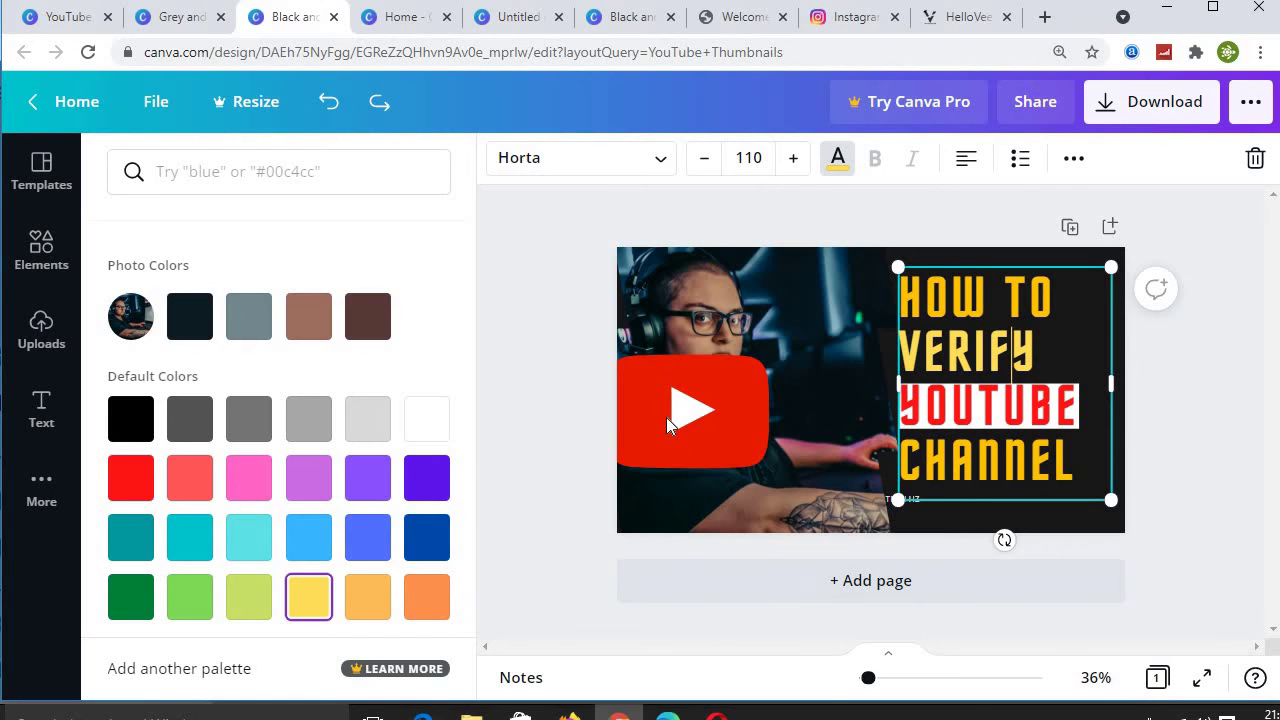
# - Shrink the YouTube play-button logo and centre it on the photo, just left of the YOUTUBE line
pyautogui.press('Escape')
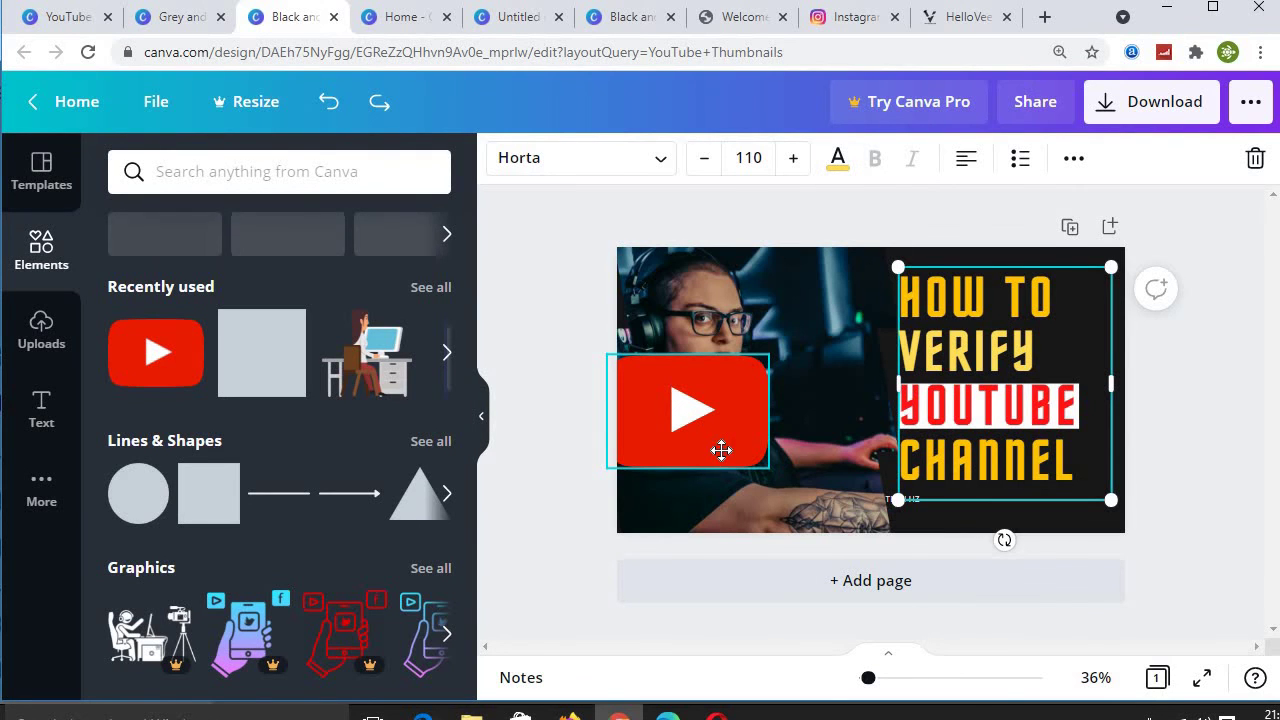
pyautogui.moveTo(721, 451); pyautogui.dragTo(818, 492)
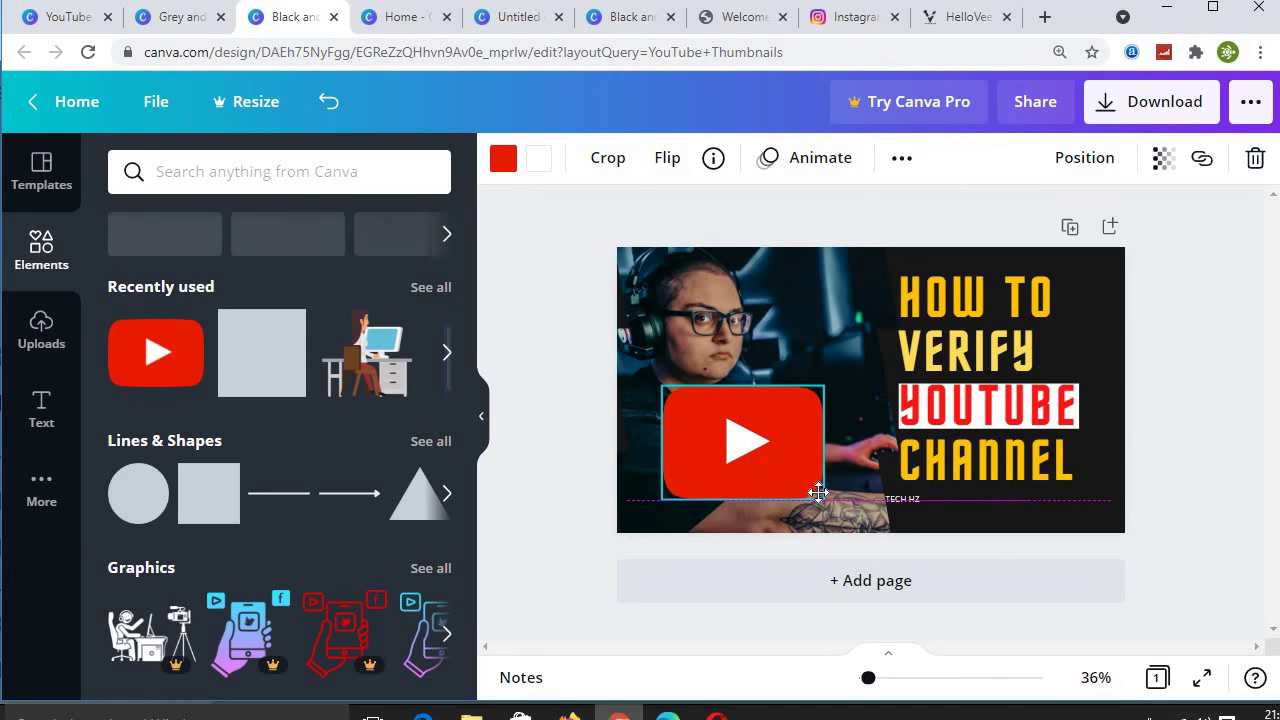
pyautogui.moveTo(829, 382)
pyautogui.mouseDown()
pyautogui.moveTo(834, 396)
pyautogui.moveTo(756, 458)
pyautogui.mouseUp()
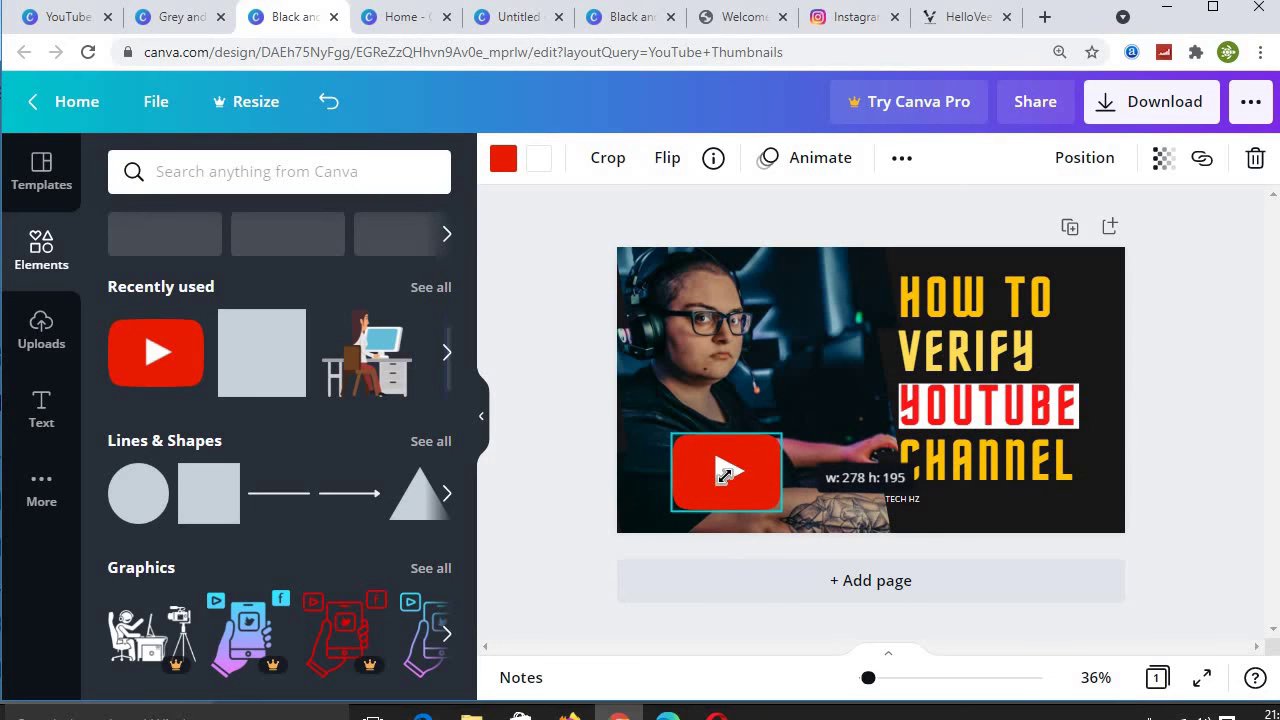
pyautogui.moveTo(779, 433); pyautogui.dragTo(810, 395)
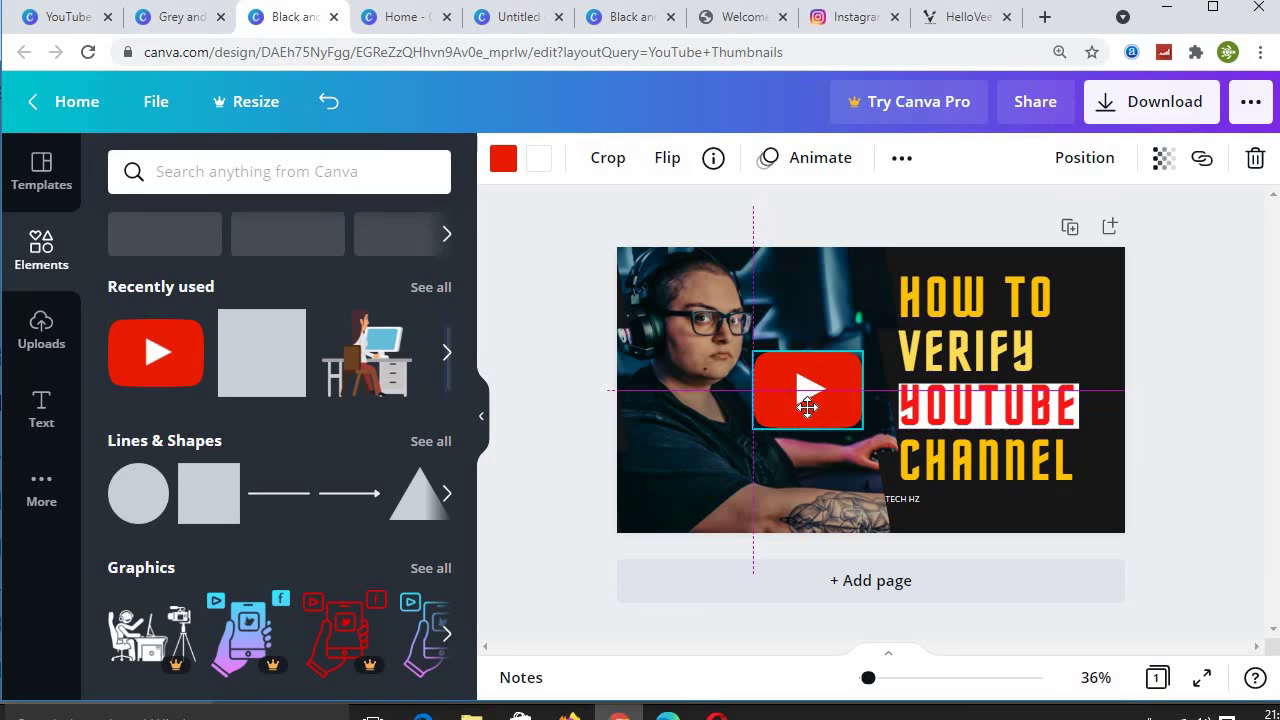
pyautogui.moveTo(810, 395)
pyautogui.mouseDown()
pyautogui.moveTo(901, 408)
pyautogui.moveTo(820, 417)
pyautogui.mouseUp()
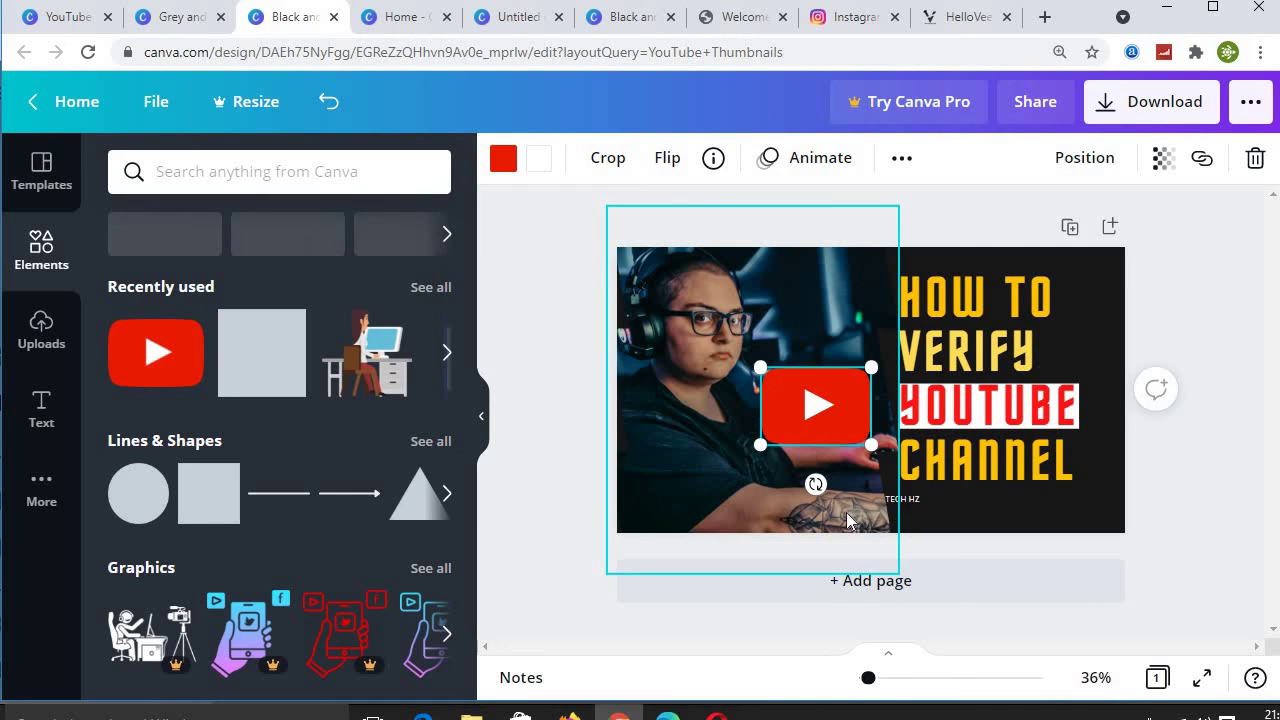
# - Nudge the gamer background photo slightly to the left
pyautogui.moveTo(843, 513); pyautogui.dragTo(842, 513)
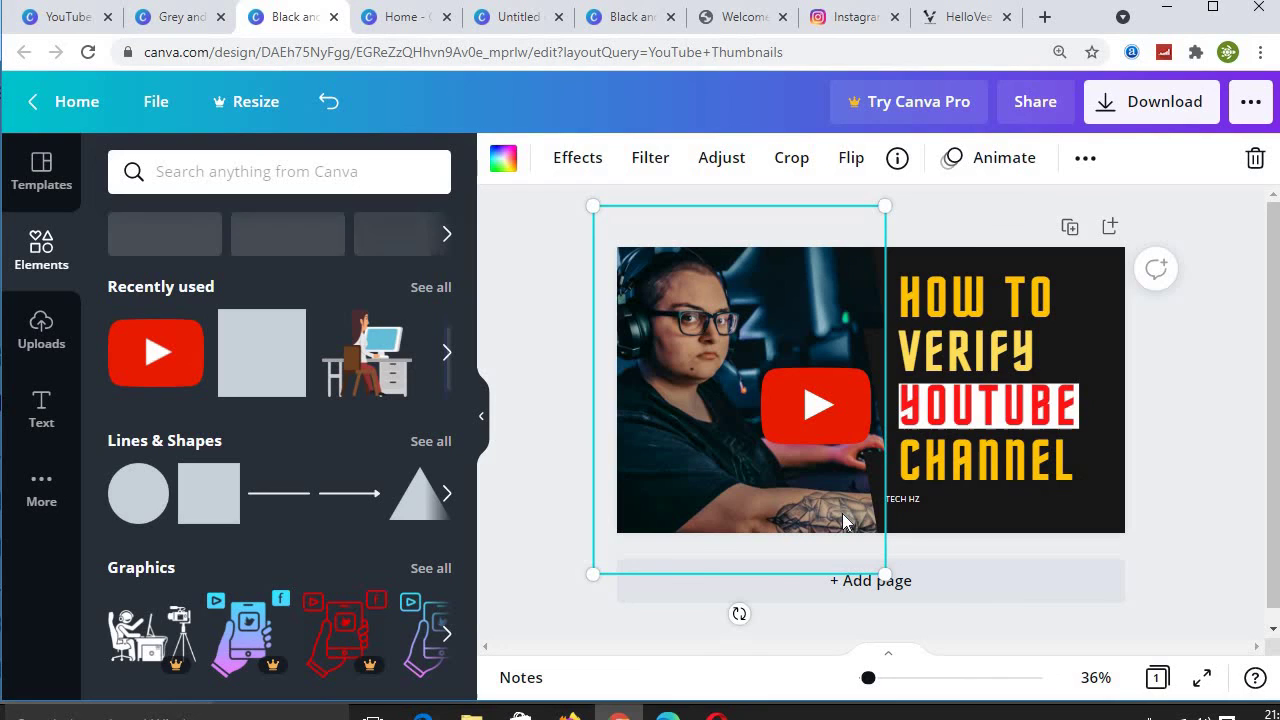